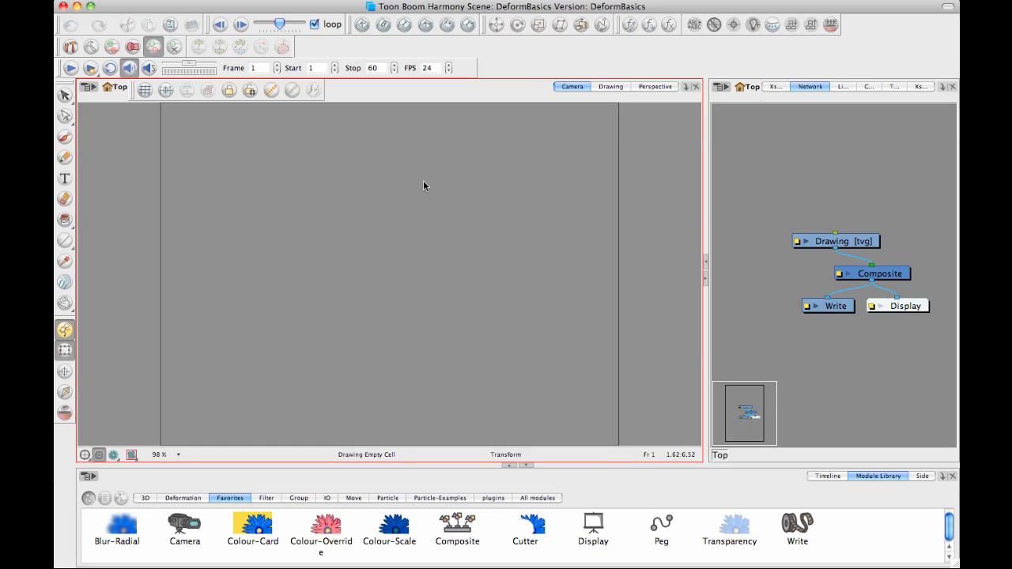
Draw a tall rectangle outline on the left side of the camera frame, on frame 1 of the Drawing layer.
click(838, 476)
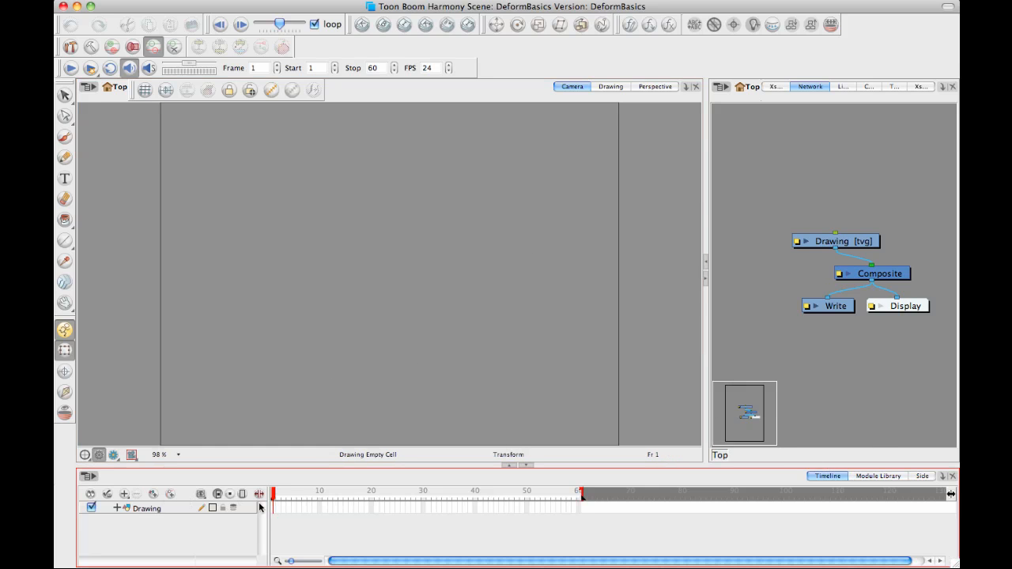
click(274, 510)
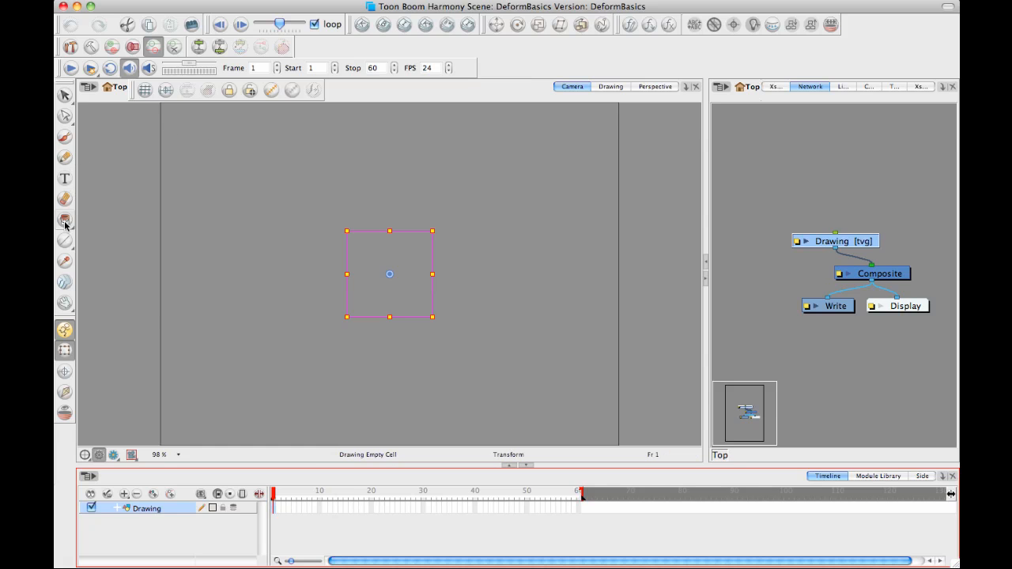
drag(64, 240, 120, 266)
click(119, 261)
drag(226, 155, 372, 381)
key(ctrl+z)
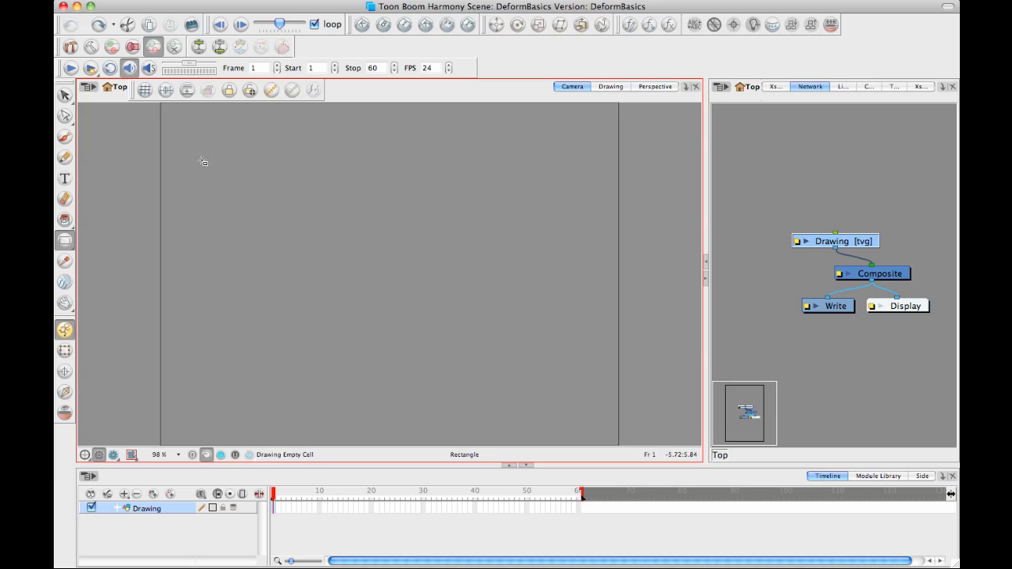
mouse_move(211, 155)
mouse_down()
mouse_move(348, 376)
mouse_move(339, 398)
mouse_up()
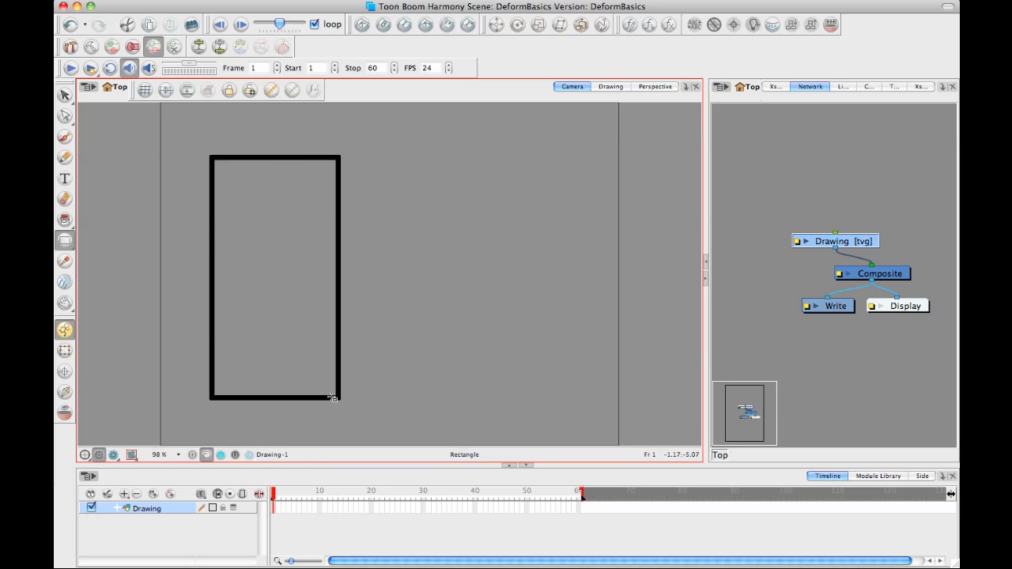
Add a new drawing layer and draw a second tall rectangle of similar size beside the first one.
click(154, 494)
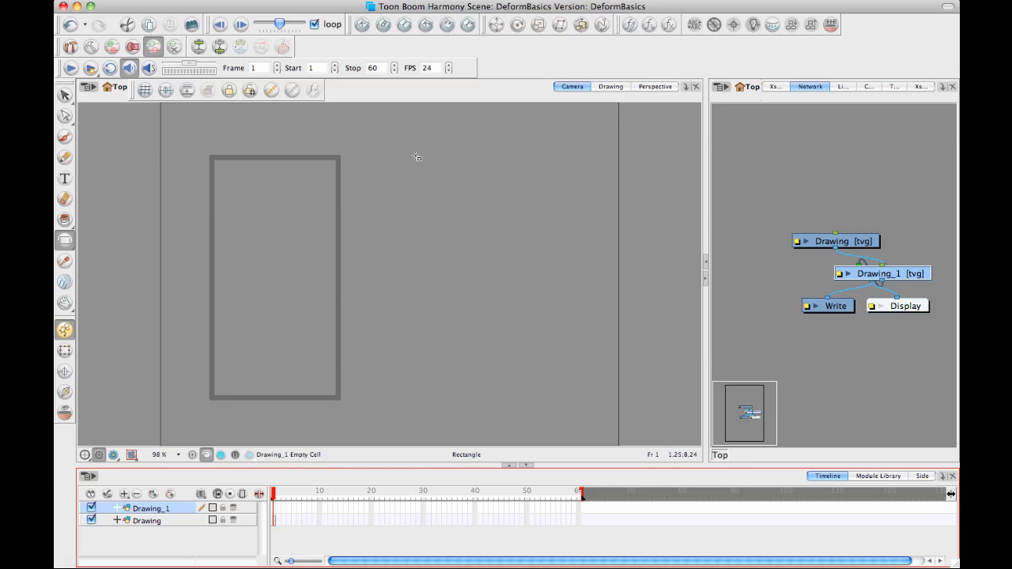
mouse_move(416, 155)
mouse_down()
mouse_move(565, 358)
mouse_move(567, 395)
mouse_move(549, 397)
mouse_up()
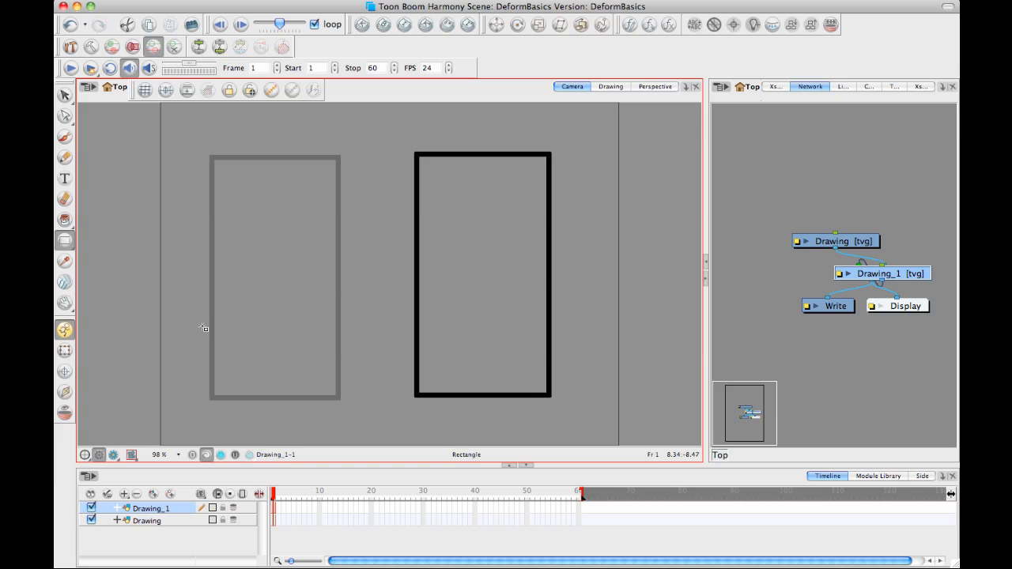
Activate the Paint tool and arrange the Drawing and Drawing_1 nodes apart, side by side above the Composite.
click(148, 521)
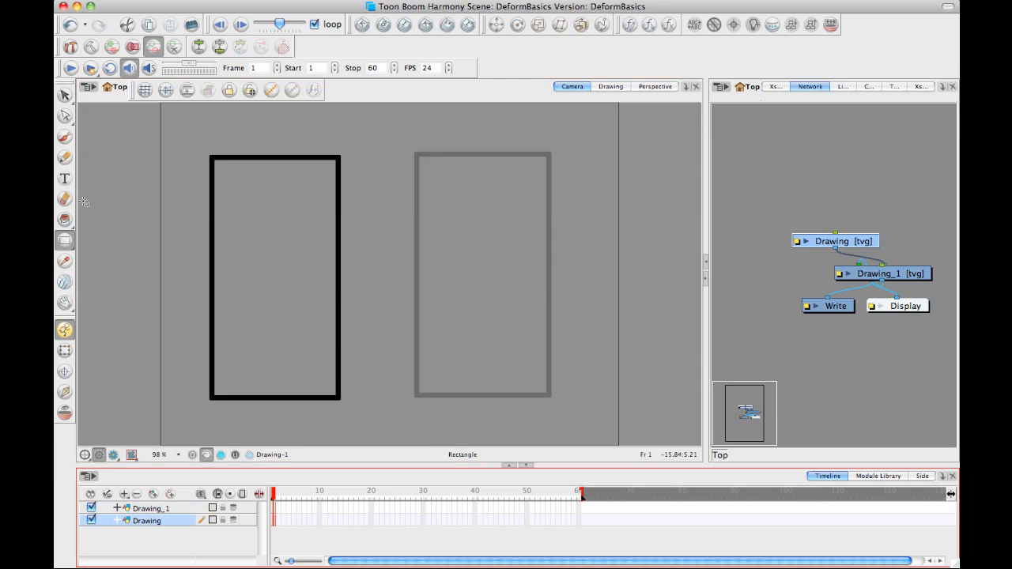
click(65, 219)
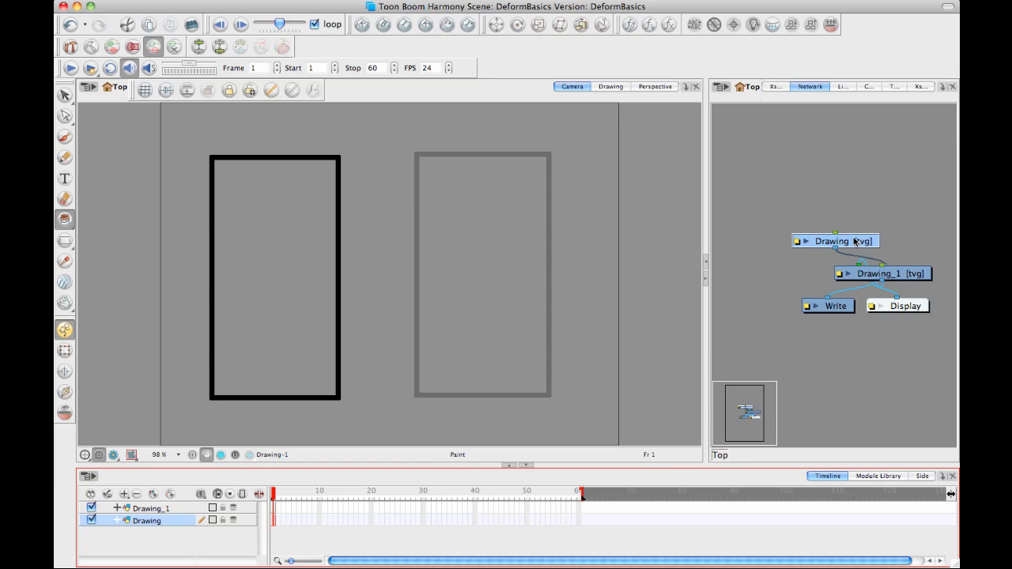
drag(855, 241, 927, 218)
drag(907, 280, 835, 215)
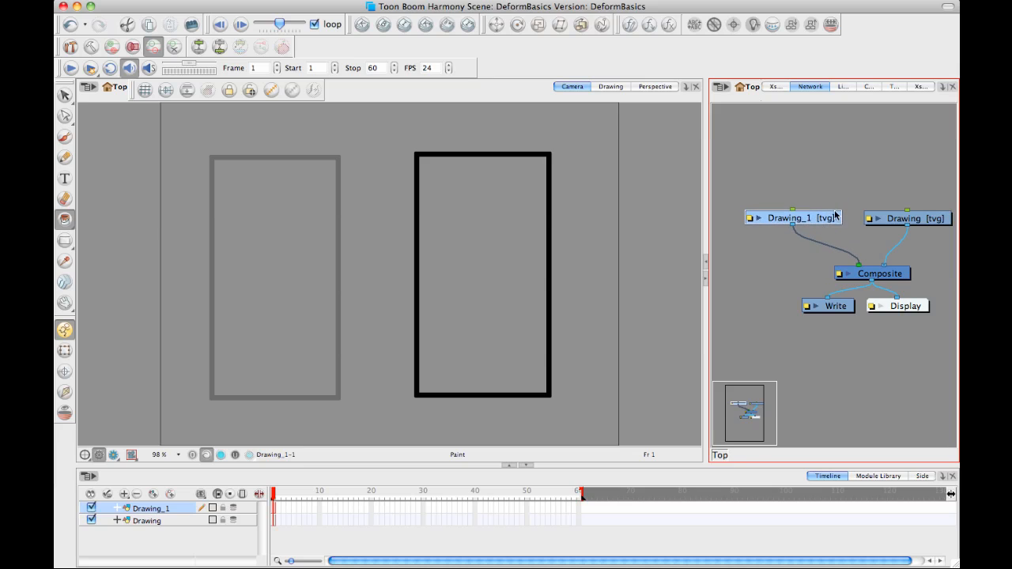
Load the paisley-design-thumb5392550-2 TGA file from the Textures folder in Pictures into the colour palette as a texture.
click(871, 87)
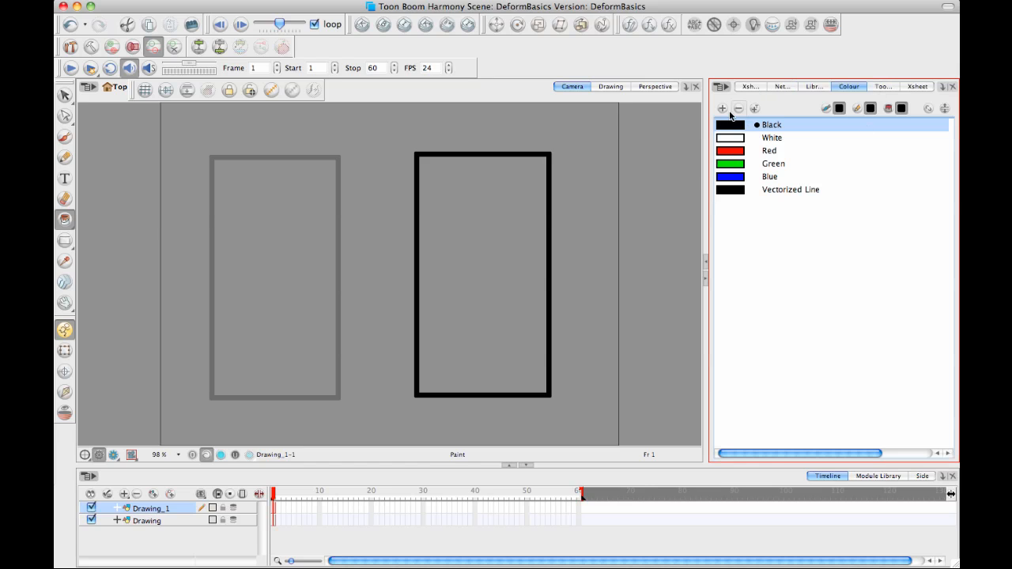
click(754, 109)
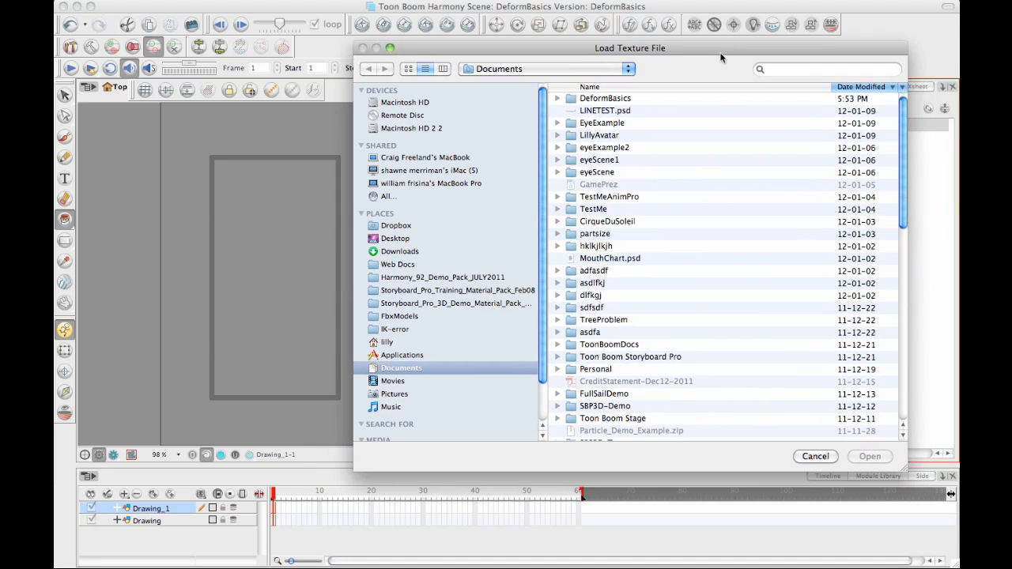
click(403, 394)
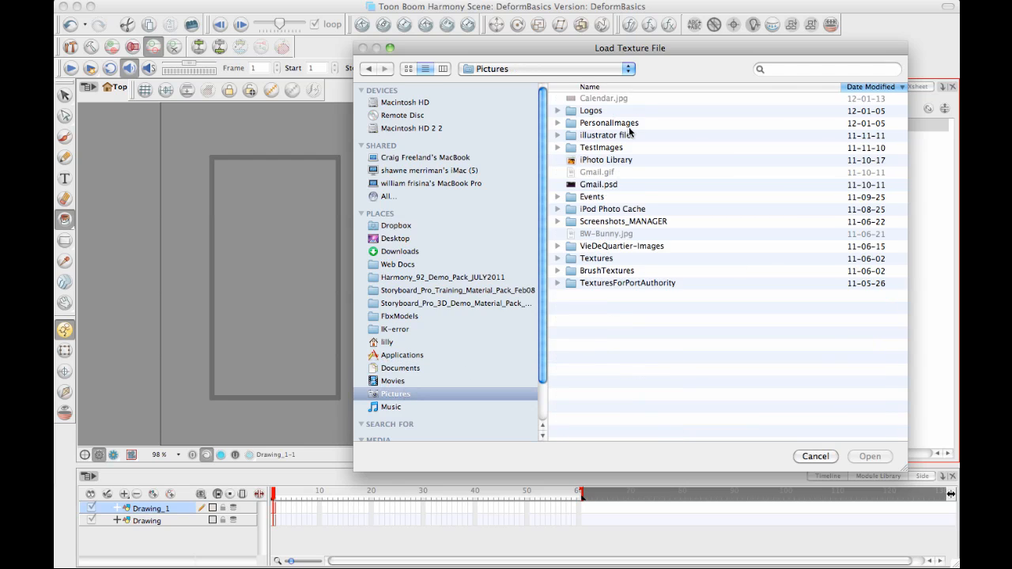
click(602, 259)
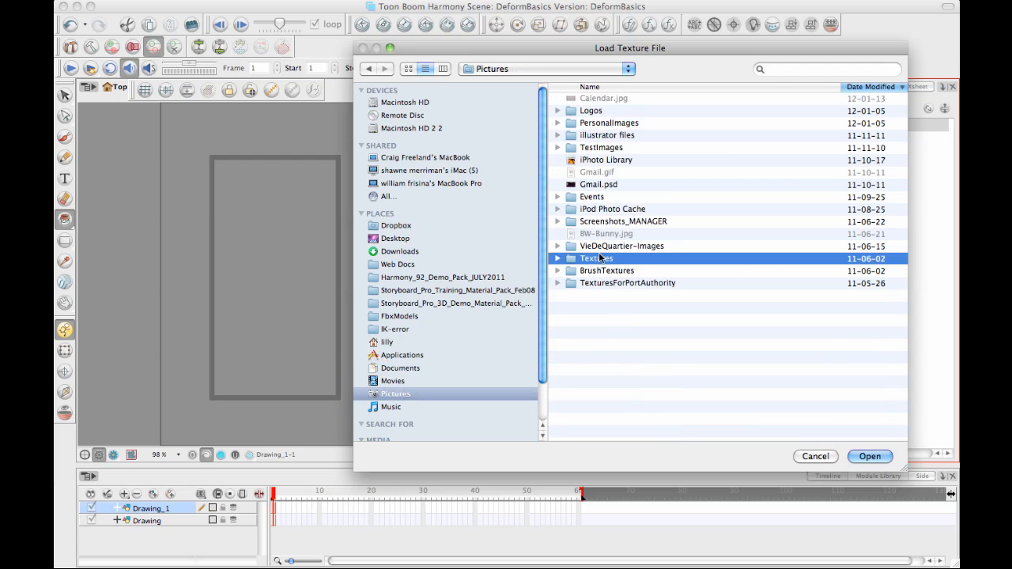
double_click(601, 259)
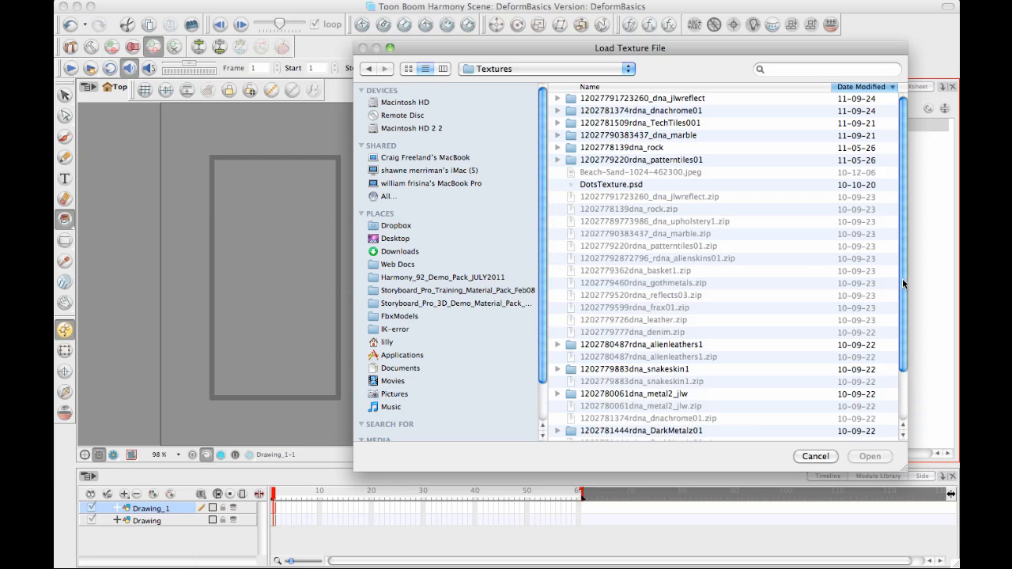
drag(901, 278, 912, 357)
double_click(697, 410)
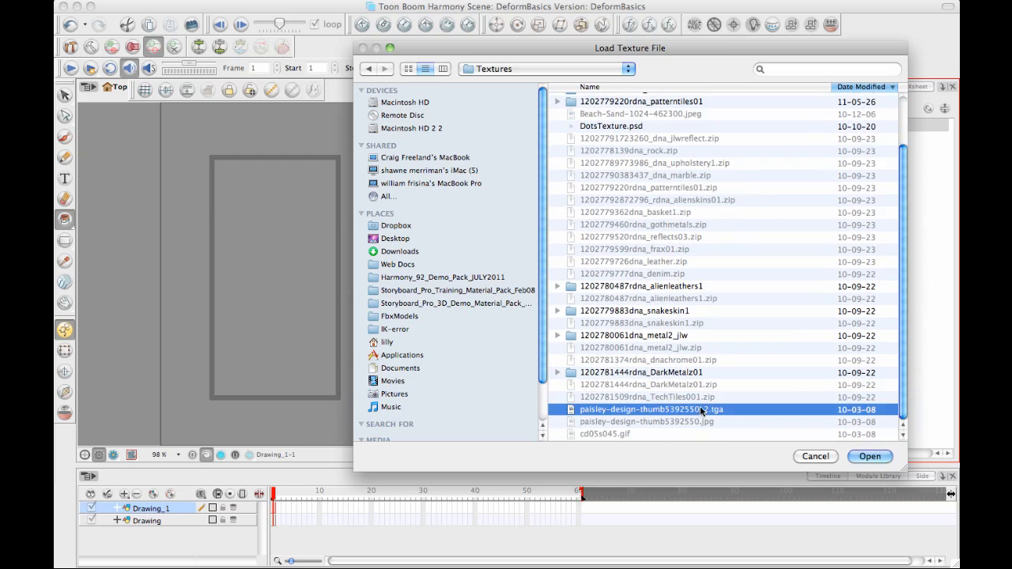
Fill the rectangles on both drawing layers with the paisley texture.
click(741, 204)
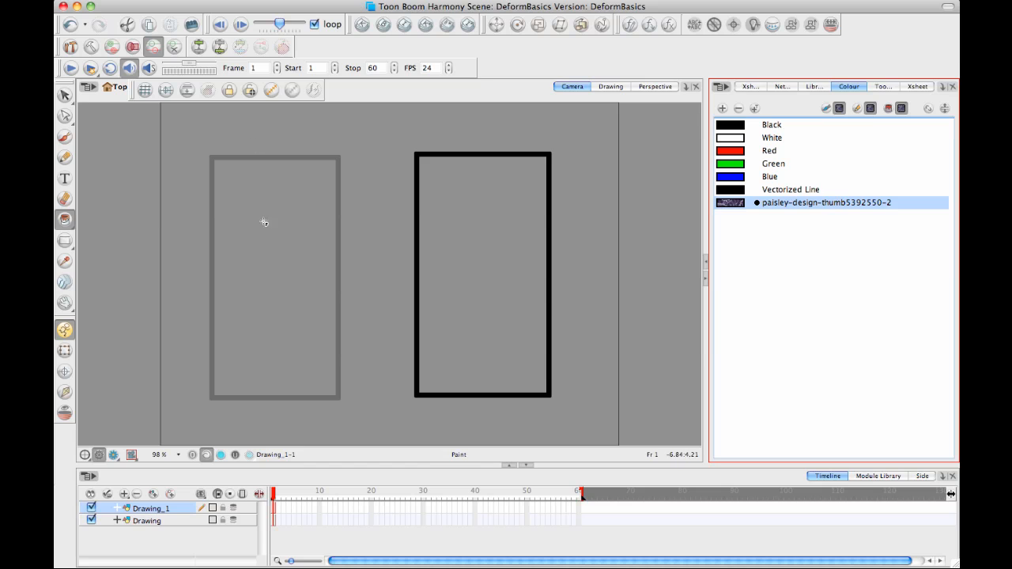
click(501, 259)
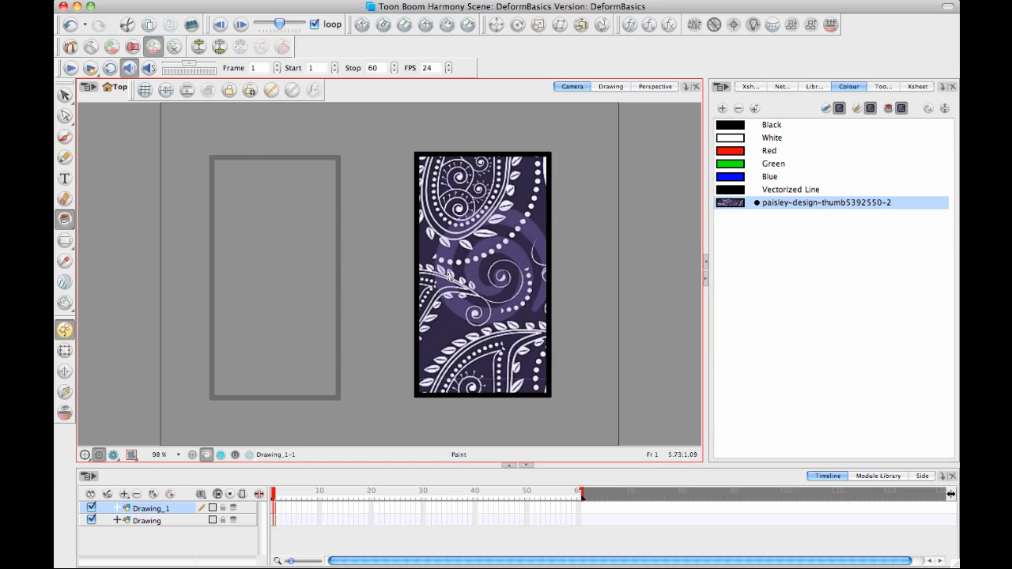
click(140, 521)
click(276, 297)
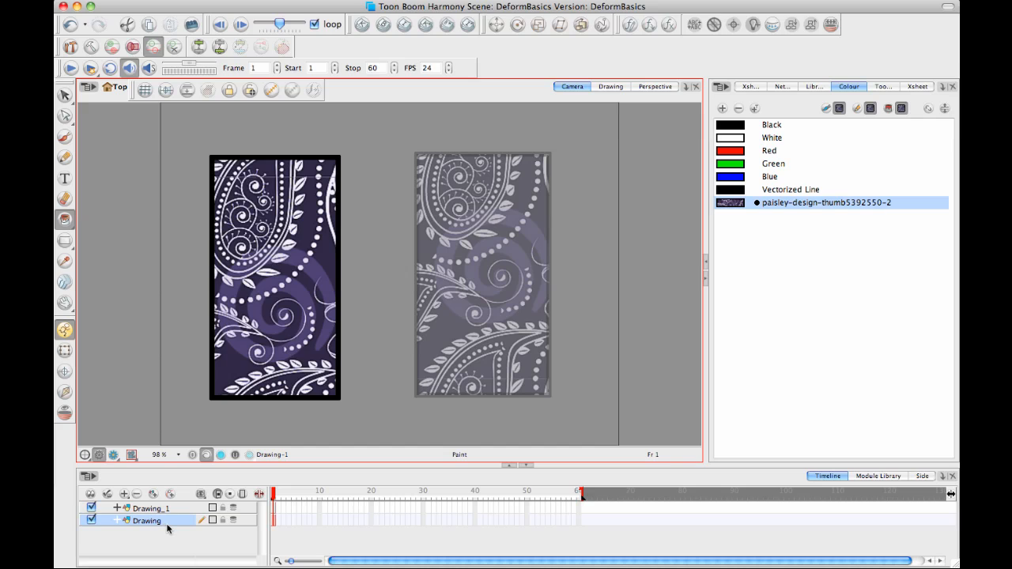
Rig the left rectangle in setup mode with a two-bone deformation chain running down its centre from top to bottom.
click(73, 47)
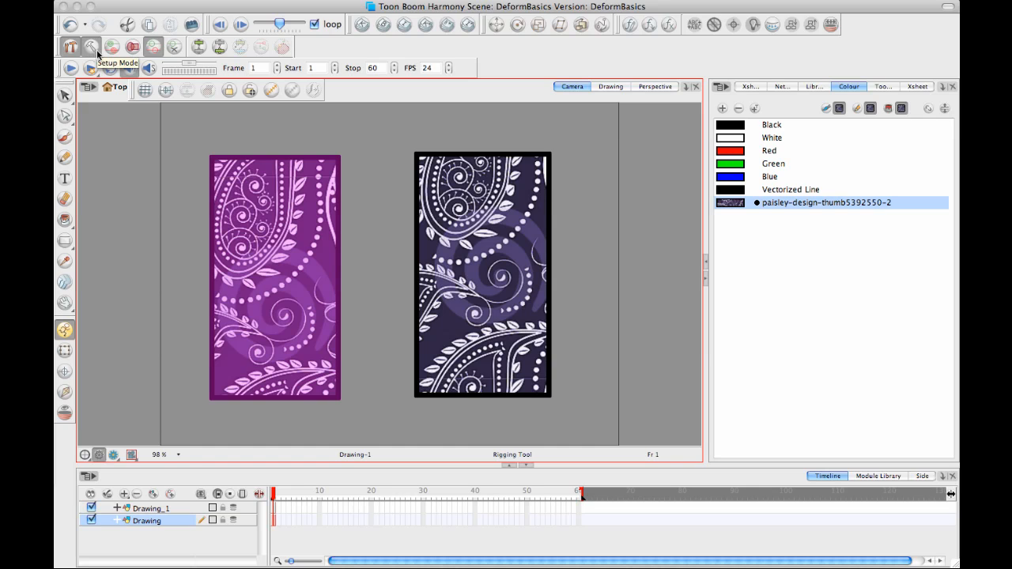
click(90, 49)
click(93, 52)
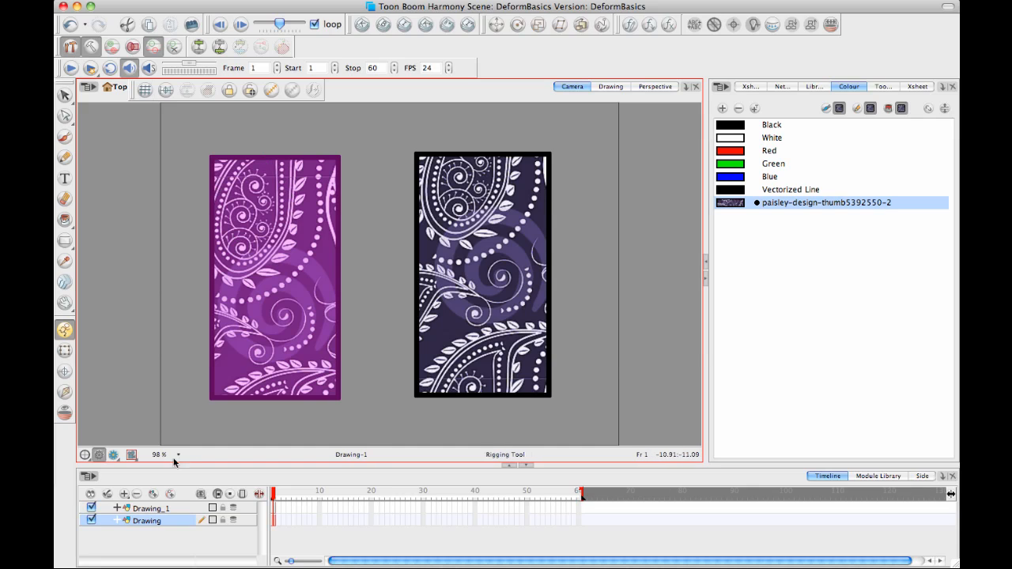
click(271, 171)
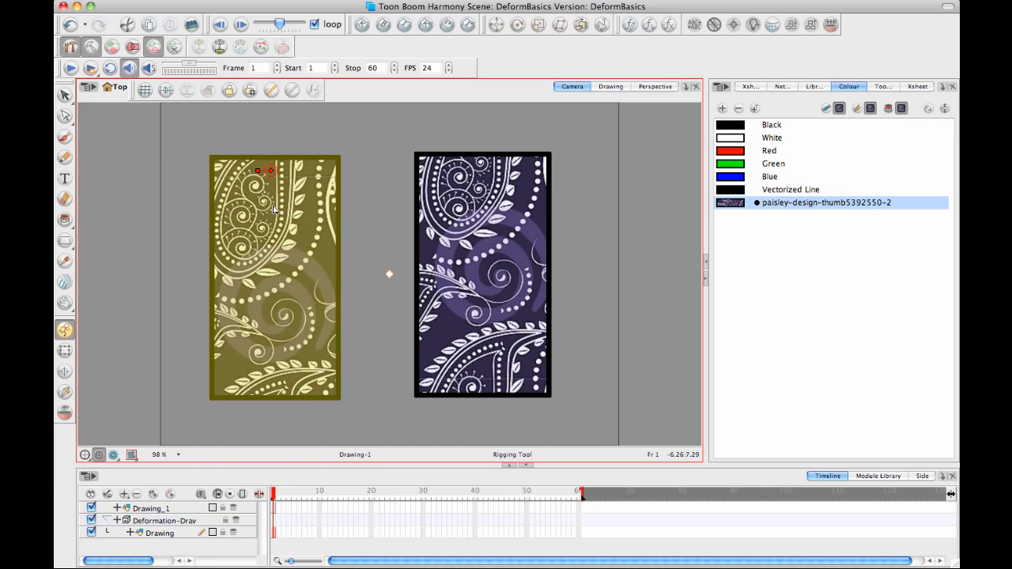
click(271, 279)
click(273, 392)
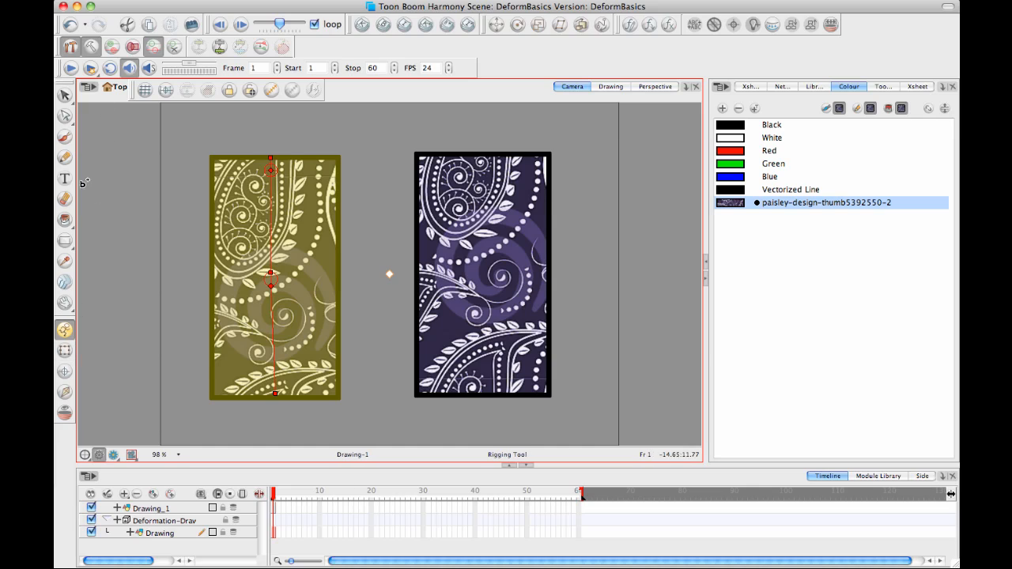
Leave setup mode and use the Transform tool to swing the left rectangle's lower bone sideways and back to nearly vertical, twice.
click(65, 352)
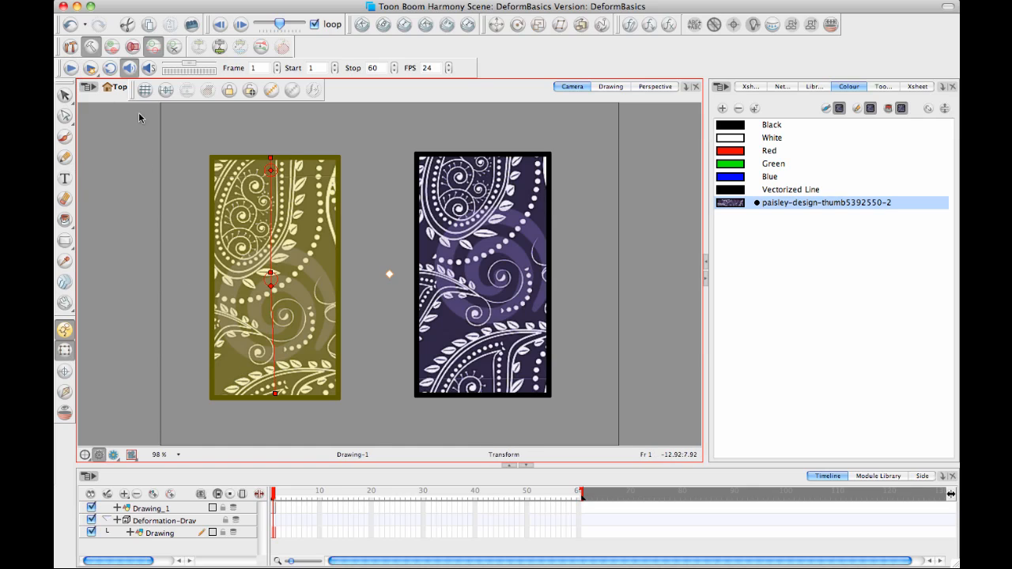
click(89, 50)
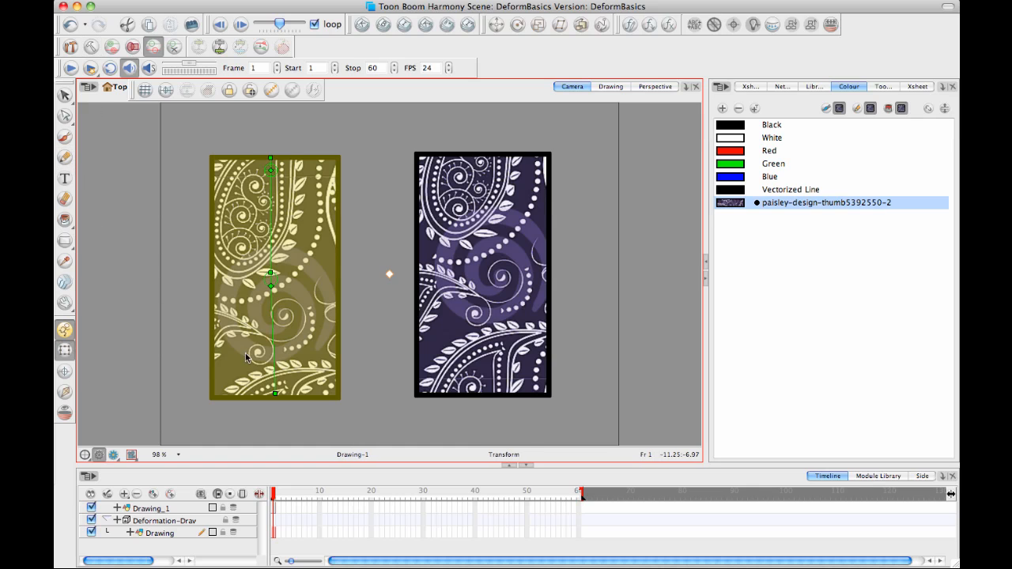
mouse_move(272, 341)
mouse_down()
mouse_move(287, 353)
mouse_move(256, 348)
mouse_move(273, 352)
mouse_move(327, 293)
mouse_move(317, 324)
mouse_move(238, 357)
mouse_move(293, 341)
mouse_up()
mouse_move(297, 336)
mouse_down()
mouse_move(320, 324)
mouse_move(274, 358)
mouse_move(228, 338)
mouse_move(204, 289)
mouse_move(222, 242)
mouse_move(211, 291)
mouse_move(204, 278)
mouse_up()
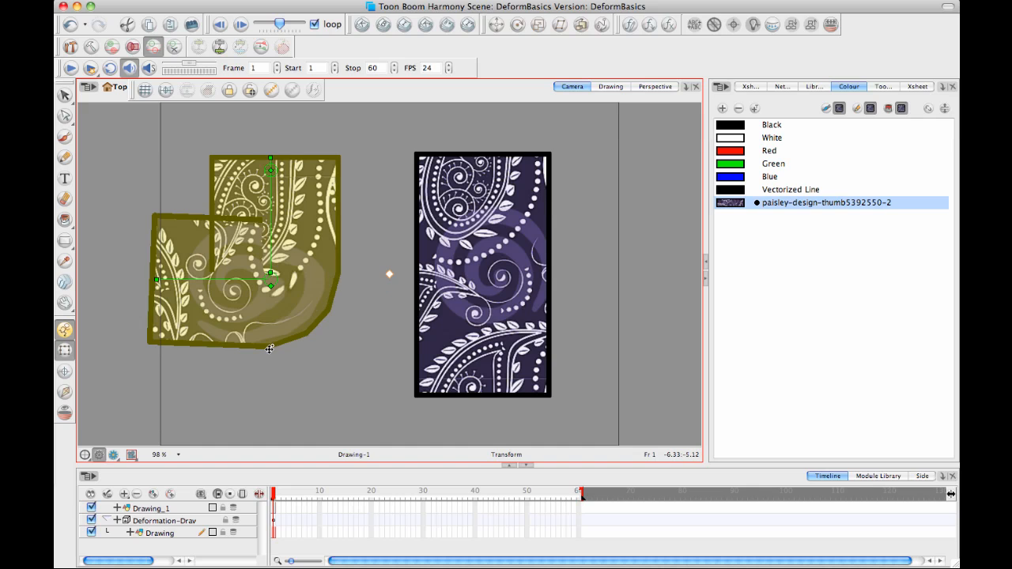
mouse_move(179, 279)
mouse_down()
mouse_move(236, 352)
mouse_move(279, 357)
mouse_up()
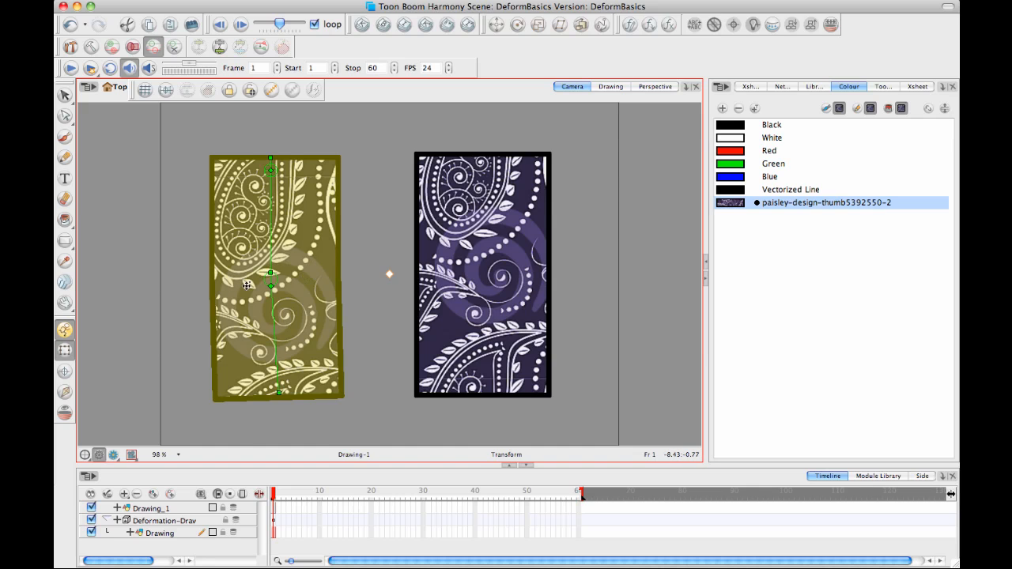
mouse_move(275, 327)
mouse_down()
mouse_move(234, 294)
mouse_move(272, 284)
mouse_up()
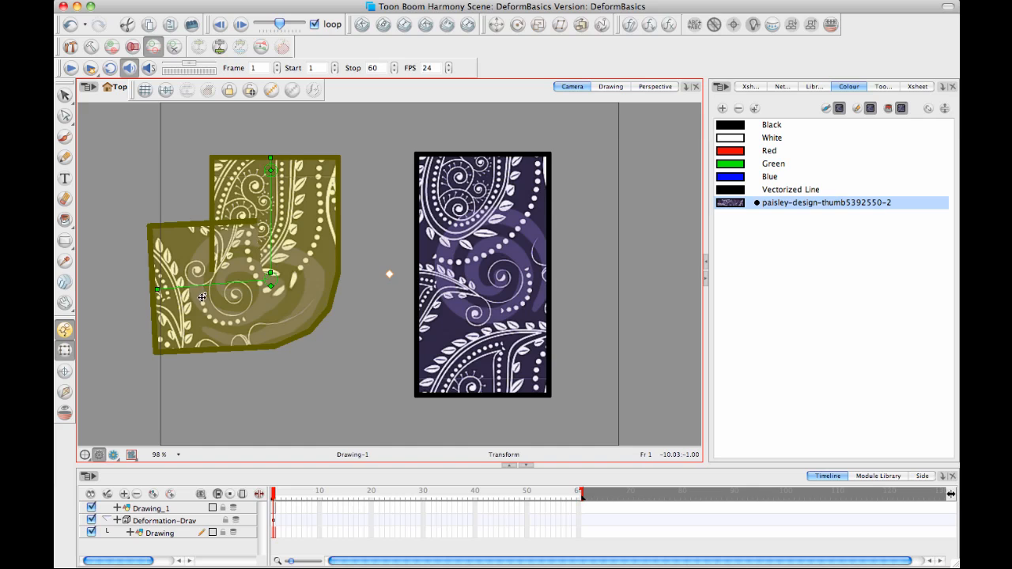
mouse_move(200, 290)
mouse_down()
mouse_move(221, 336)
mouse_move(271, 333)
mouse_up()
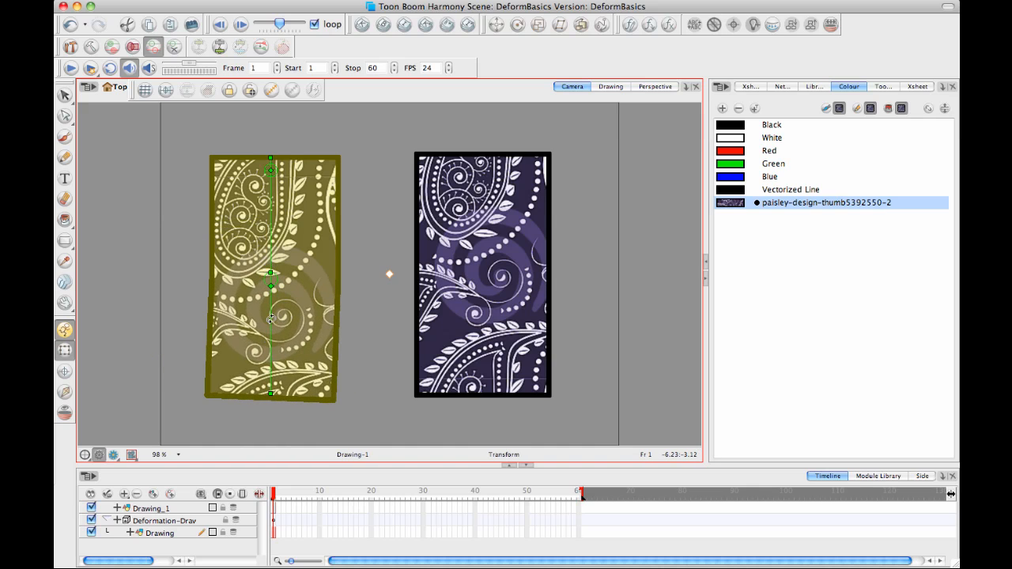
drag(271, 318, 271, 320)
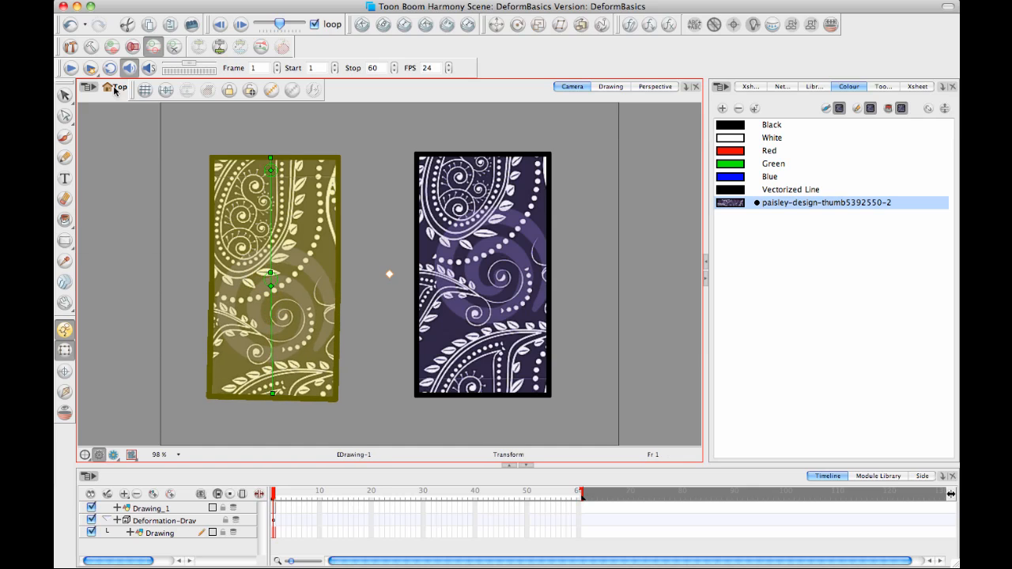
Bend the left rectangle's lower bone outward to the left and compare the animated pose with the resting setup pose.
click(91, 45)
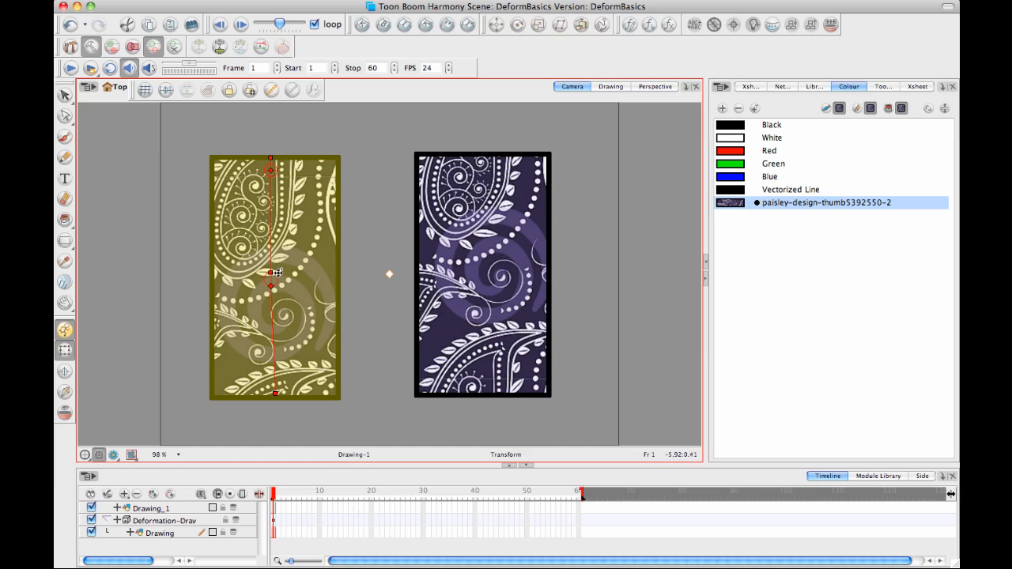
click(90, 46)
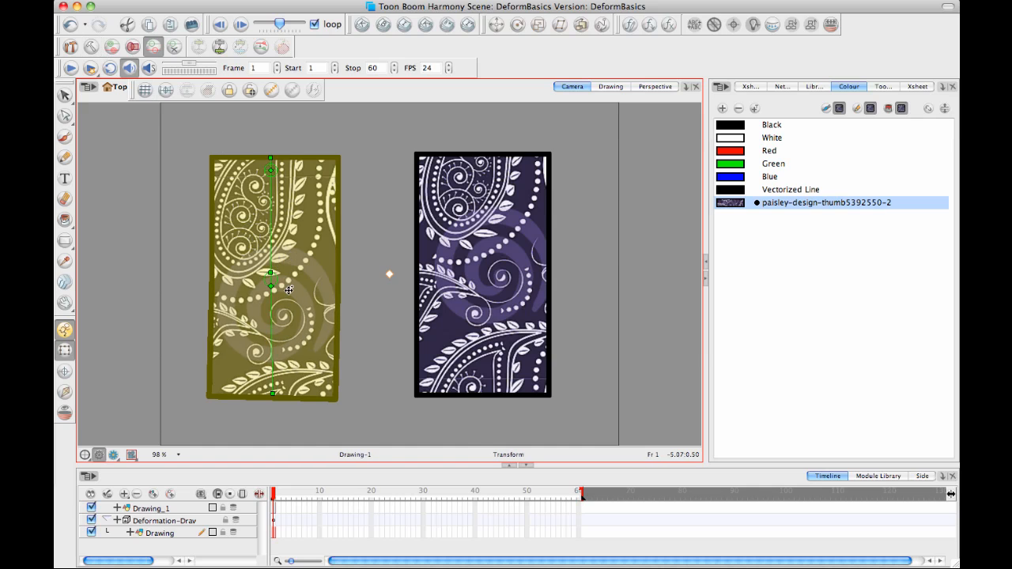
drag(270, 311, 229, 294)
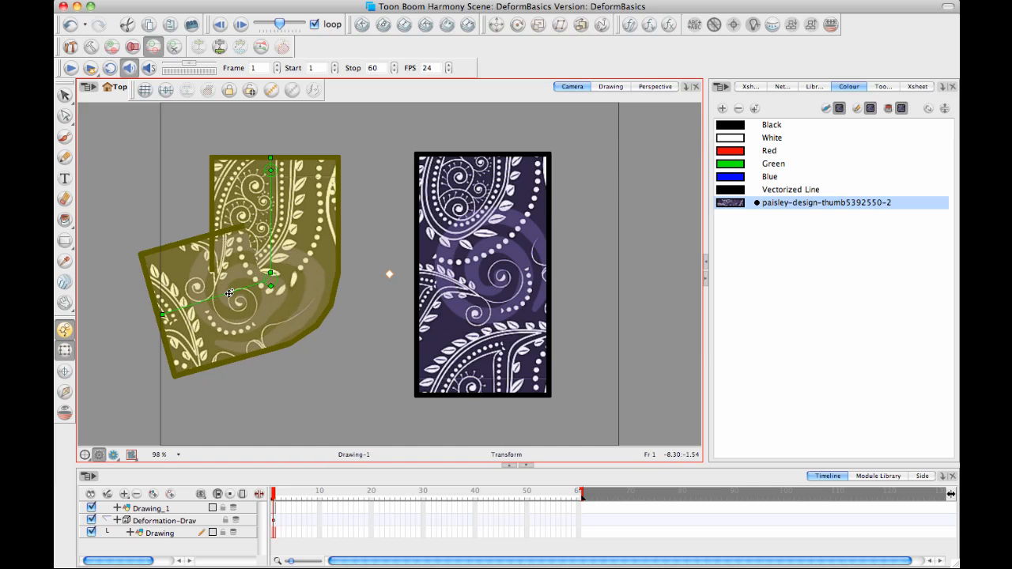
click(91, 47)
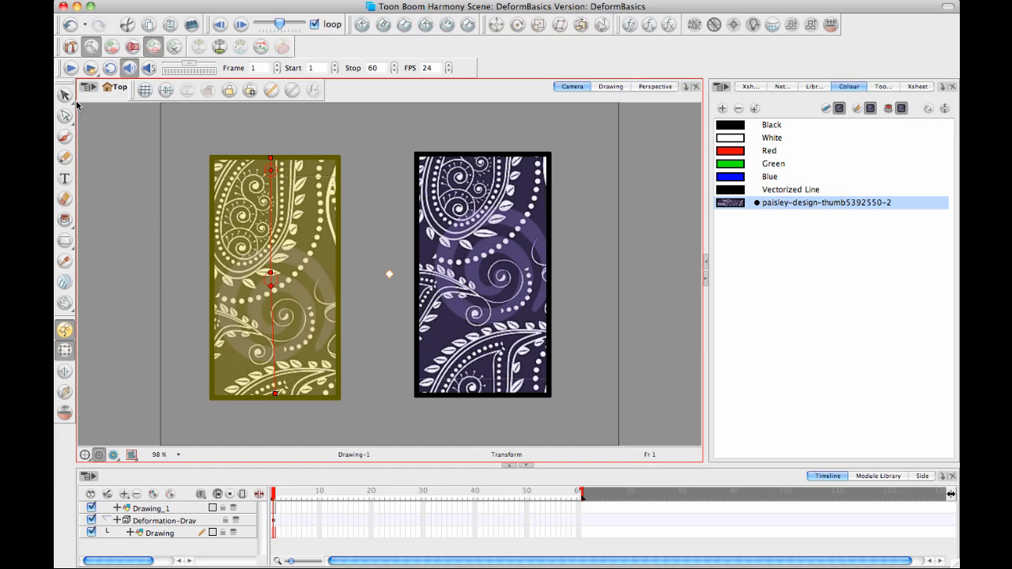
click(91, 47)
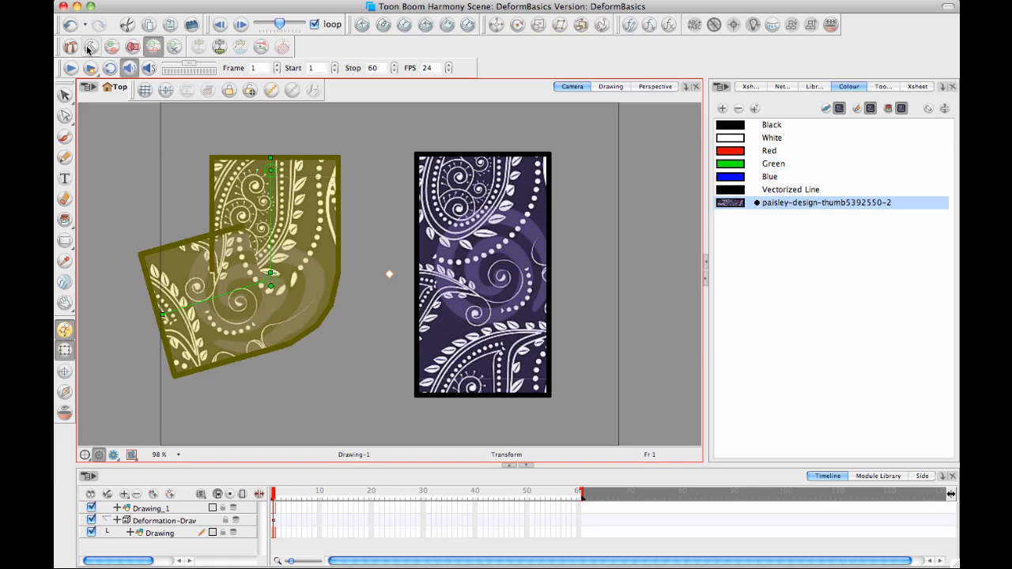
click(90, 48)
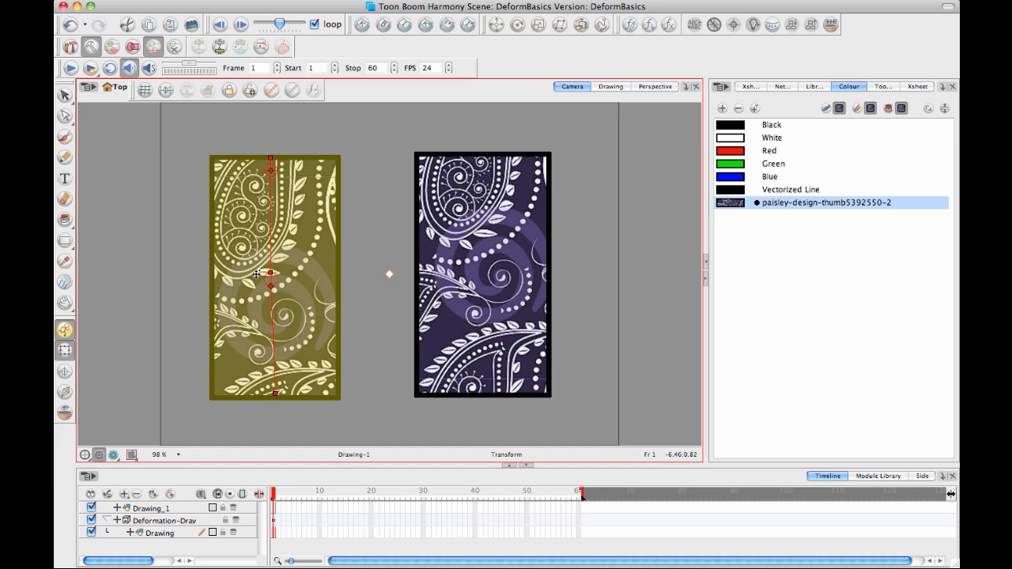
Enlarge the bend region around the left rectangle's middle joint with the Transform tool, first in setup mode and again in the animated pose.
click(65, 348)
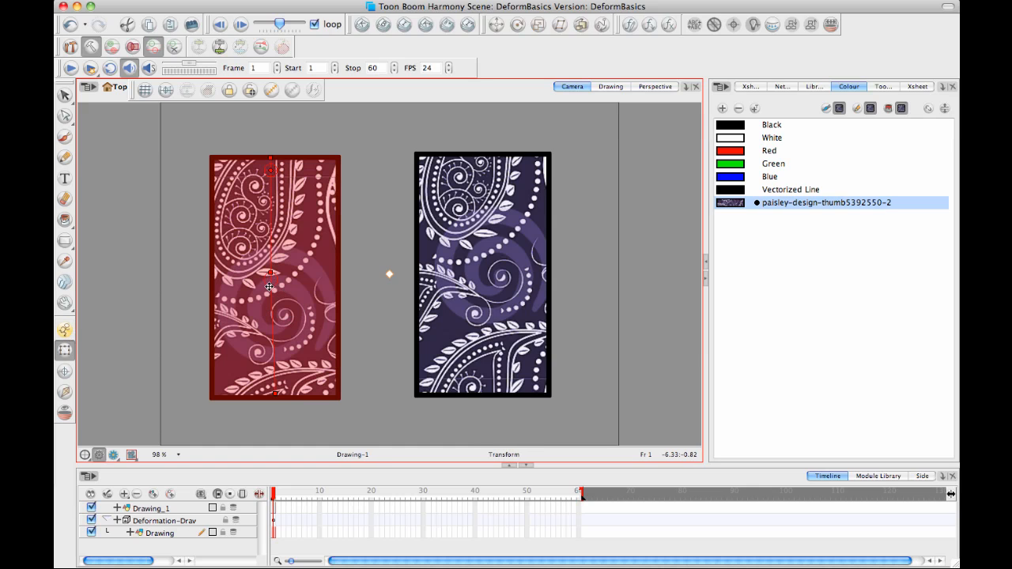
drag(270, 287, 330, 301)
click(91, 47)
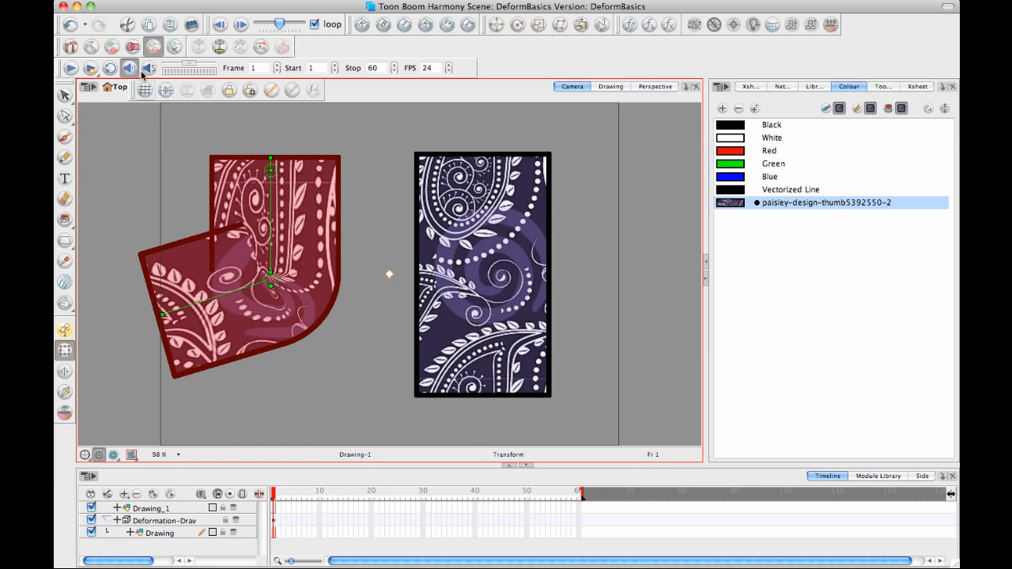
click(90, 47)
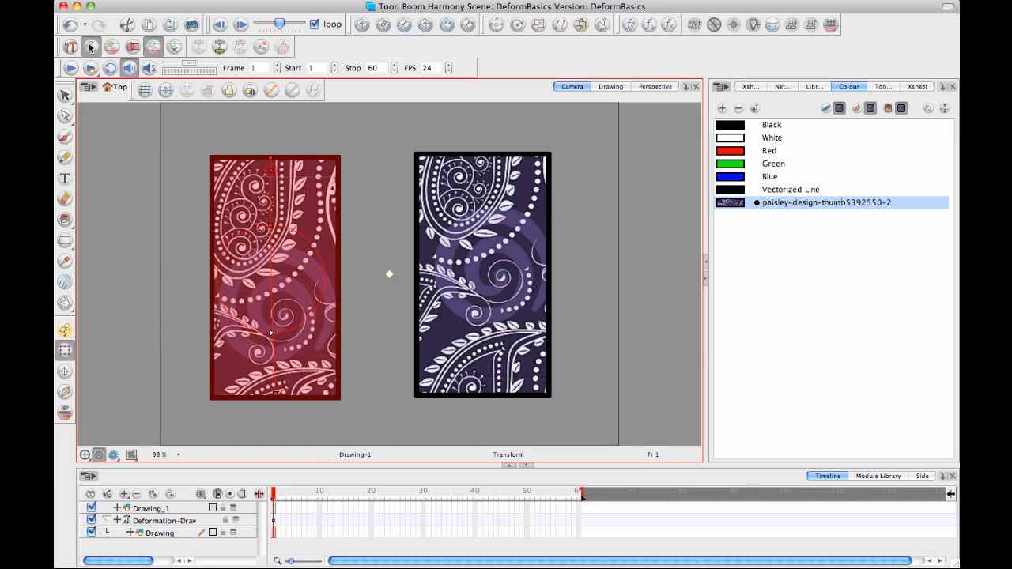
click(89, 48)
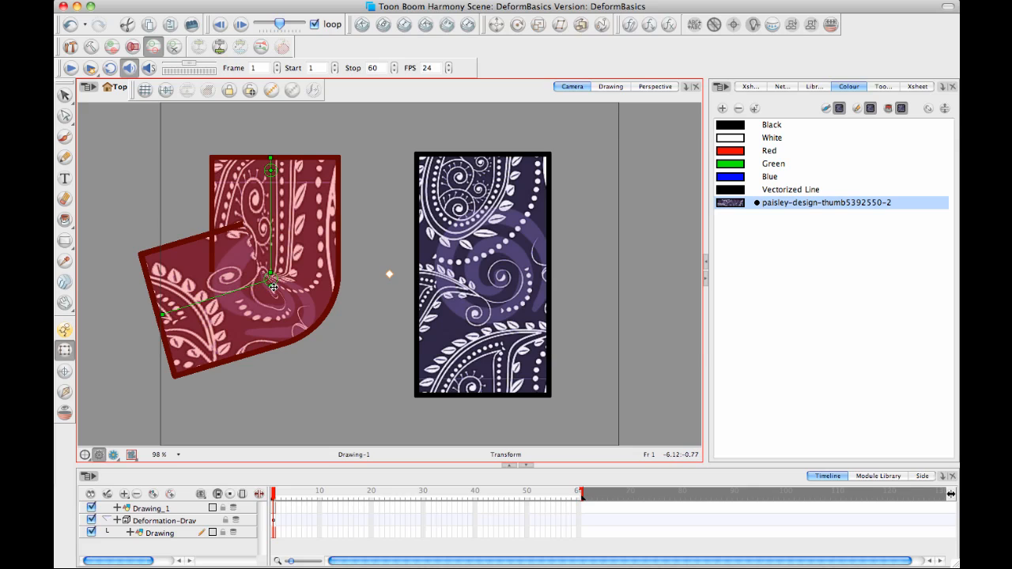
mouse_move(272, 286)
mouse_down()
mouse_move(299, 358)
mouse_move(260, 300)
mouse_move(293, 368)
mouse_up()
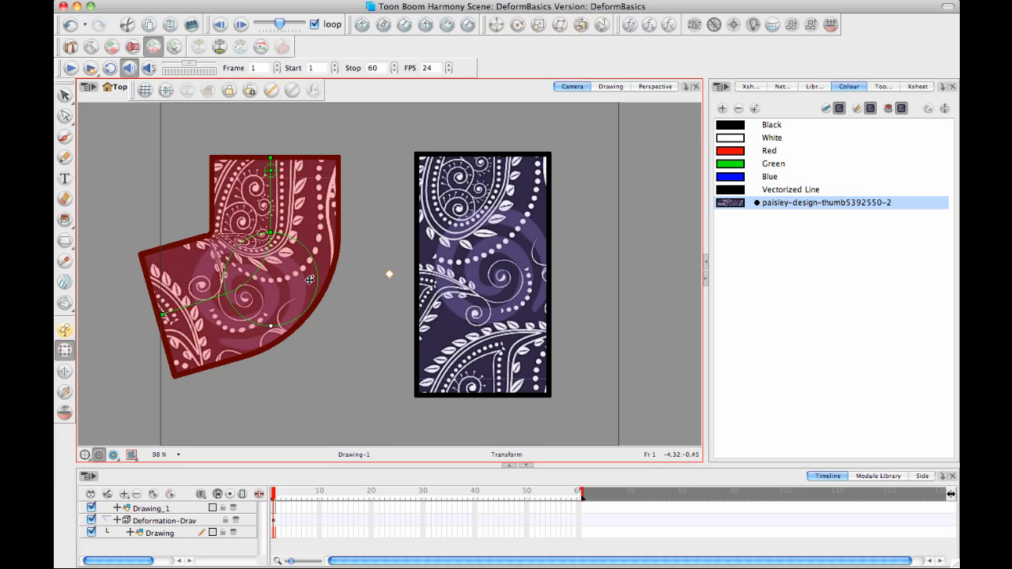
Copy the left rectangle's resting position to its current pose with its deformation group selected, and show the group's node in the Network view.
click(91, 48)
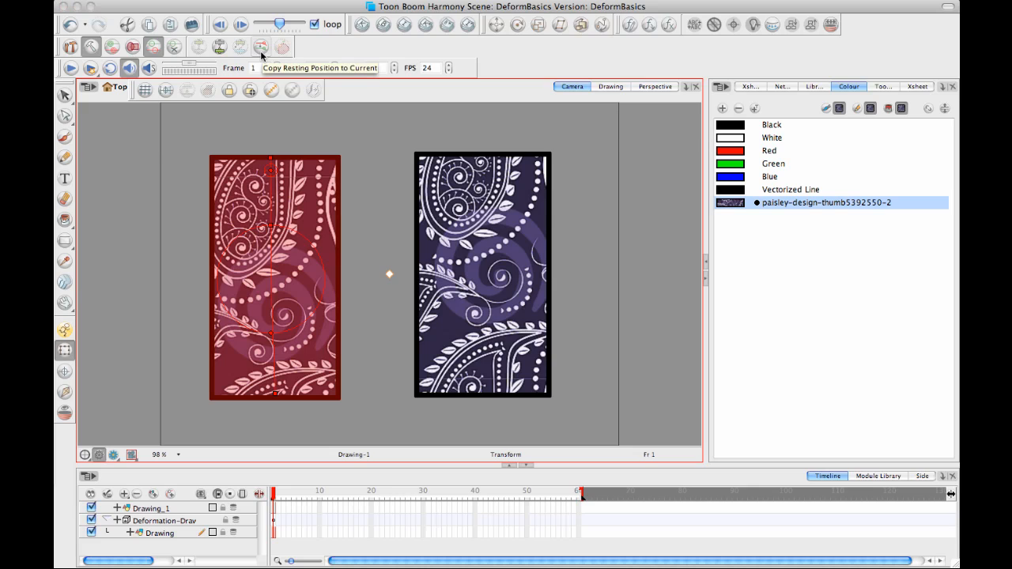
click(181, 522)
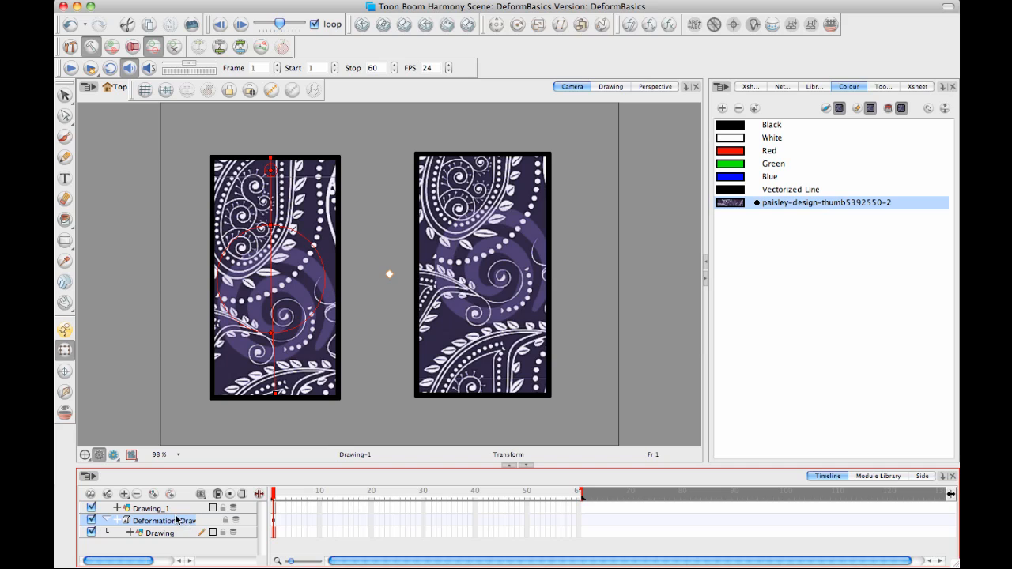
click(785, 90)
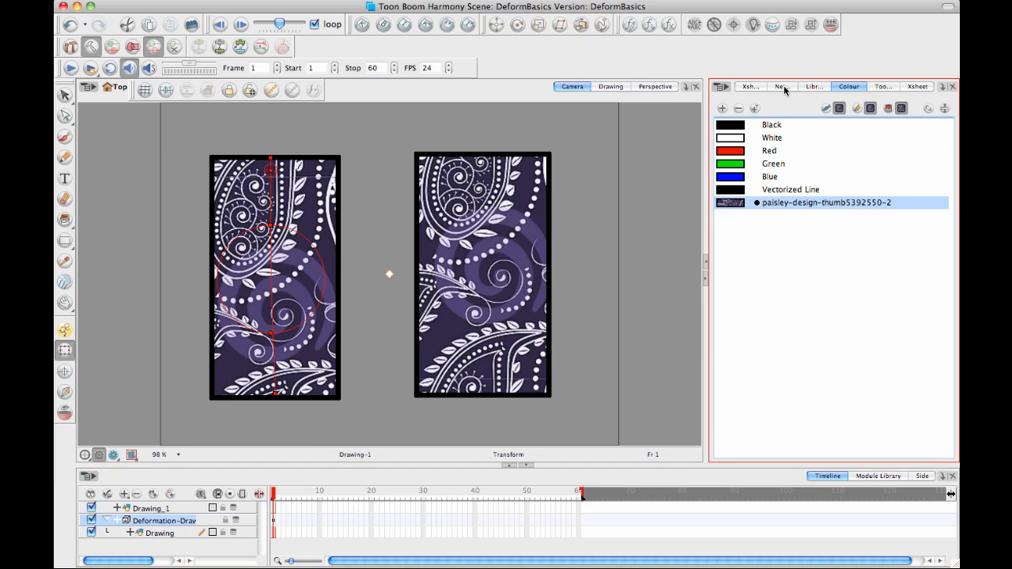
click(785, 89)
drag(916, 190, 889, 177)
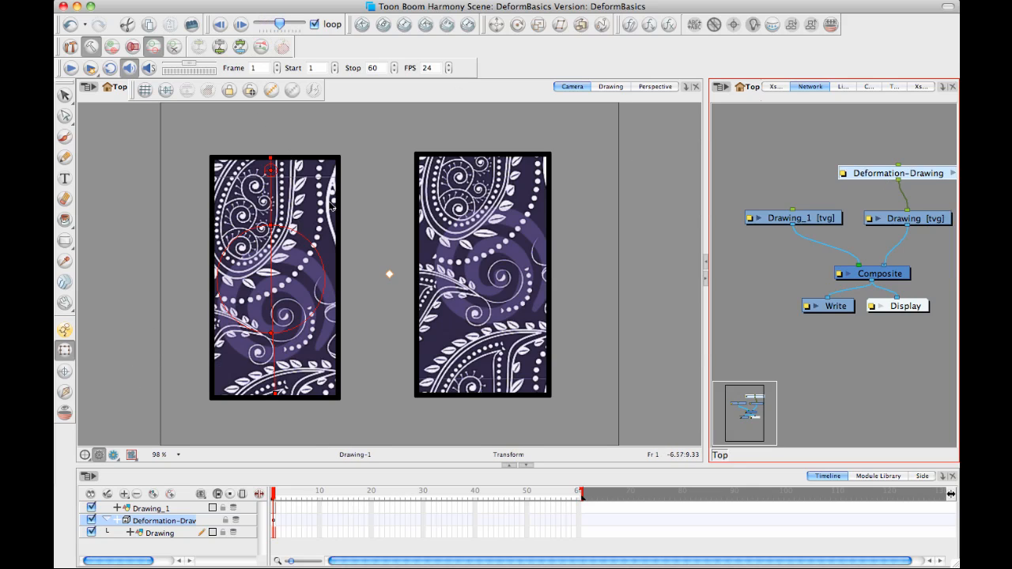
Leave setup mode and swing the left rectangle's lower bone up to the left and back to nearly vertical.
click(92, 46)
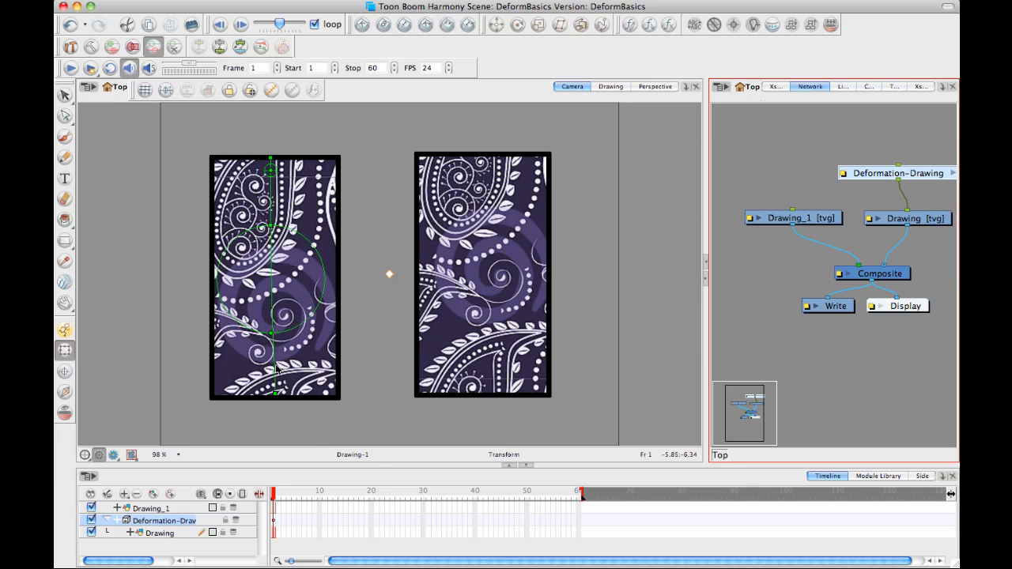
mouse_move(269, 361)
mouse_down()
mouse_move(149, 281)
mouse_move(272, 380)
mouse_move(379, 277)
mouse_move(321, 324)
mouse_move(340, 312)
mouse_move(348, 257)
mouse_move(278, 351)
mouse_move(183, 308)
mouse_move(179, 292)
mouse_move(273, 367)
mouse_move(391, 304)
mouse_move(383, 269)
mouse_move(245, 348)
mouse_move(190, 316)
mouse_move(182, 289)
mouse_move(205, 213)
mouse_up()
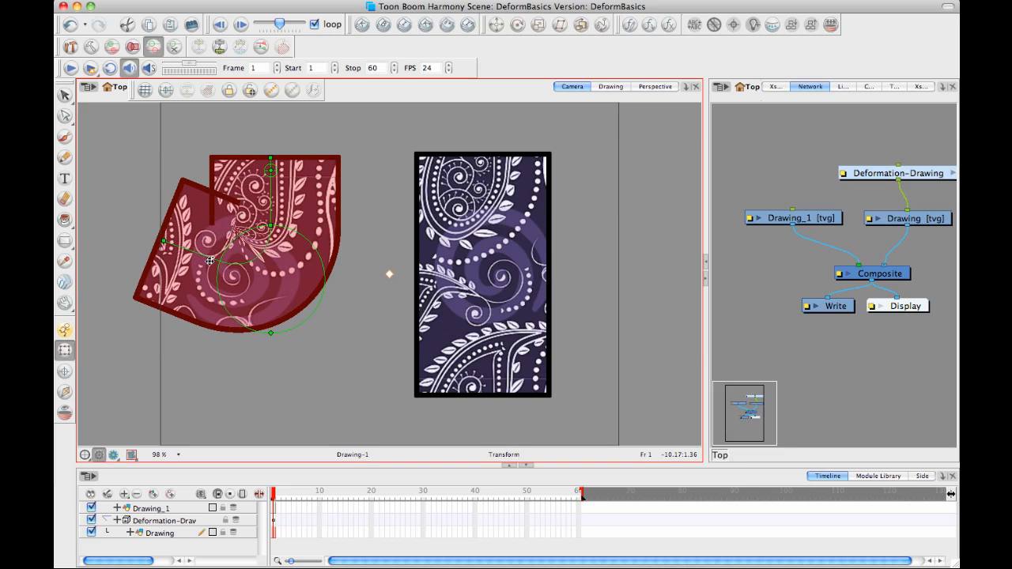
mouse_move(203, 254)
mouse_down()
mouse_move(184, 273)
mouse_move(261, 371)
mouse_move(301, 368)
mouse_move(336, 348)
mouse_move(358, 313)
mouse_move(312, 348)
mouse_move(220, 325)
mouse_move(208, 289)
mouse_move(273, 348)
mouse_move(261, 359)
mouse_move(278, 351)
mouse_up()
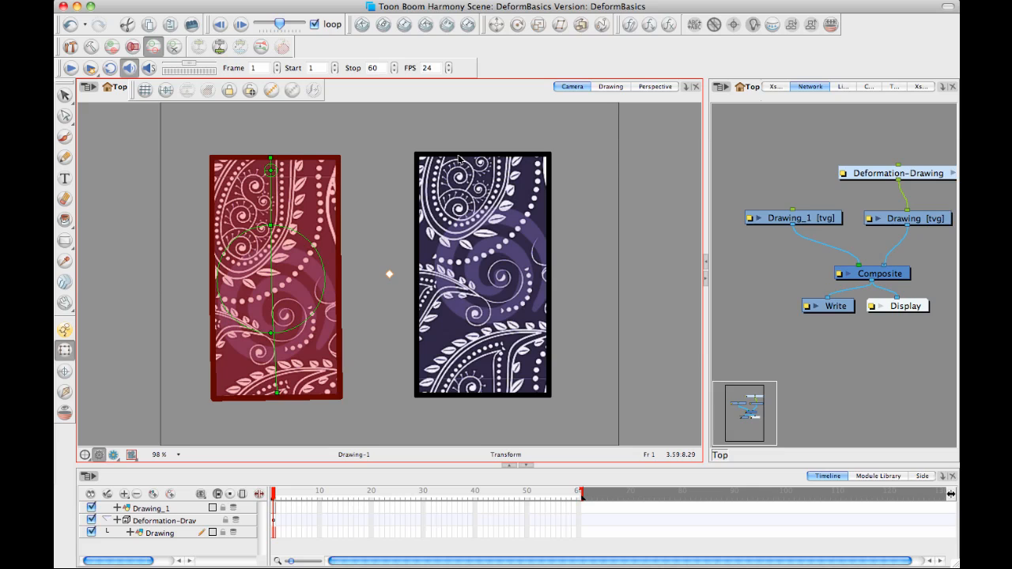
Rig the right rectangle, Drawing_1, in setup mode with a curve deformation running down its centre from top to bottom, and leave setup mode.
click(170, 509)
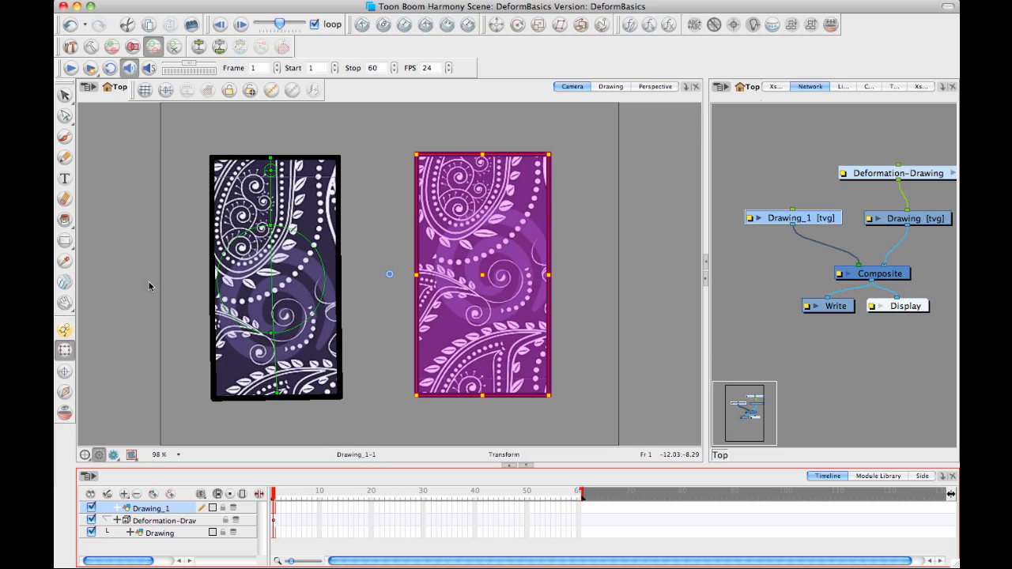
click(70, 47)
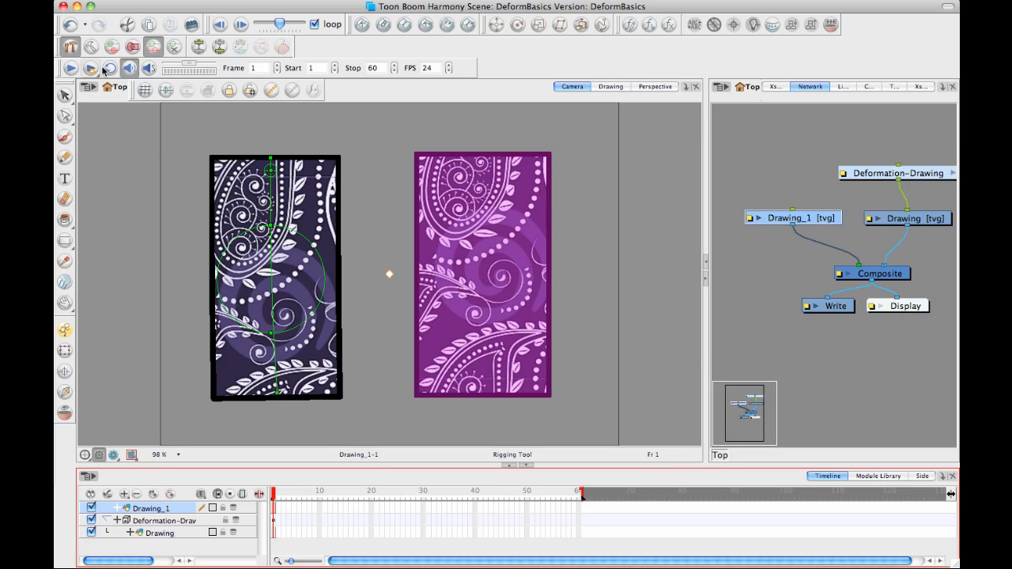
click(91, 47)
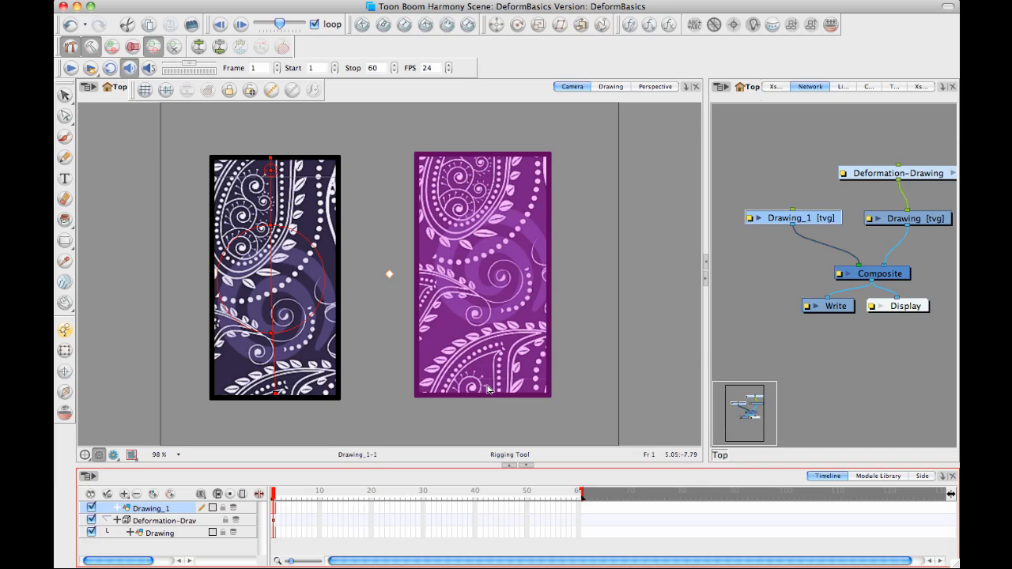
click(479, 163)
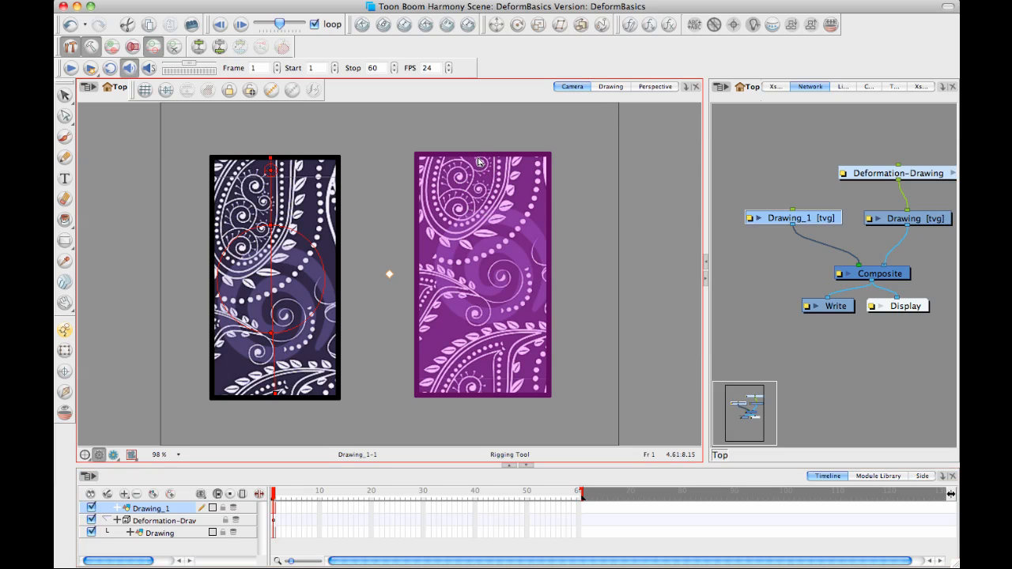
click(478, 234)
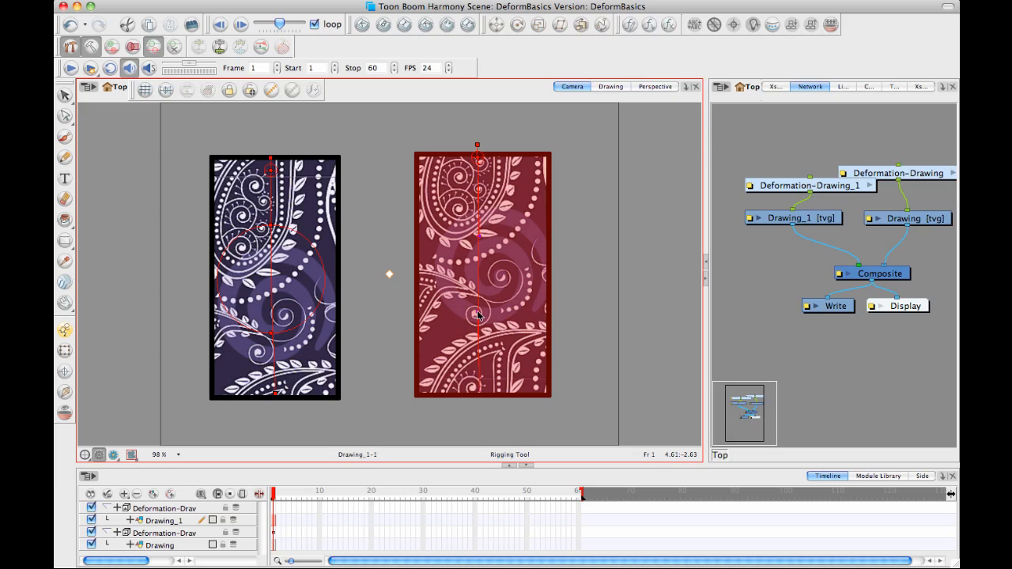
drag(477, 312, 477, 313)
click(91, 47)
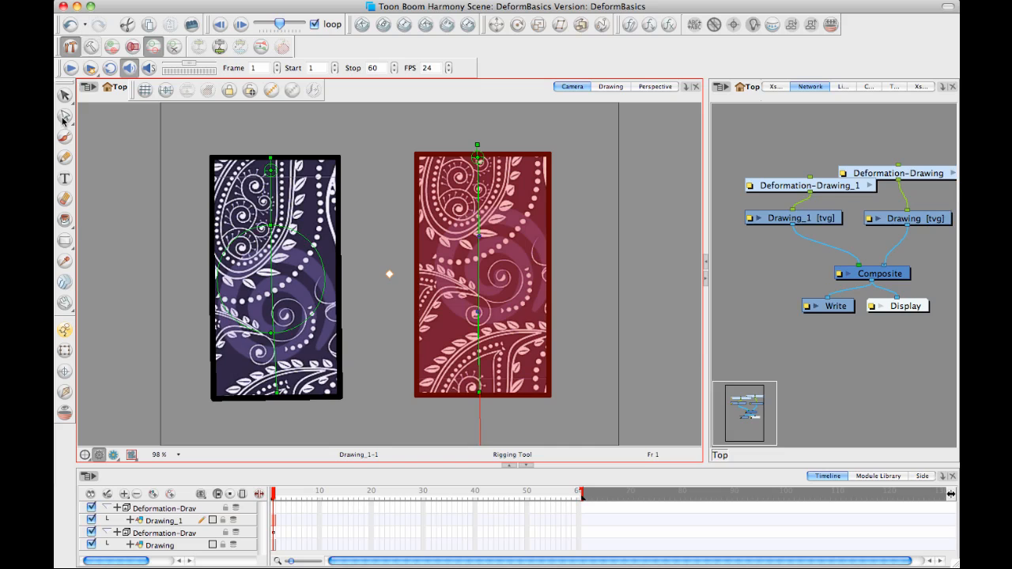
Pull the lower end of the right rectangle's curve outward to the right and swing its handle to shape an S-bend, leaving nothing selected.
click(65, 349)
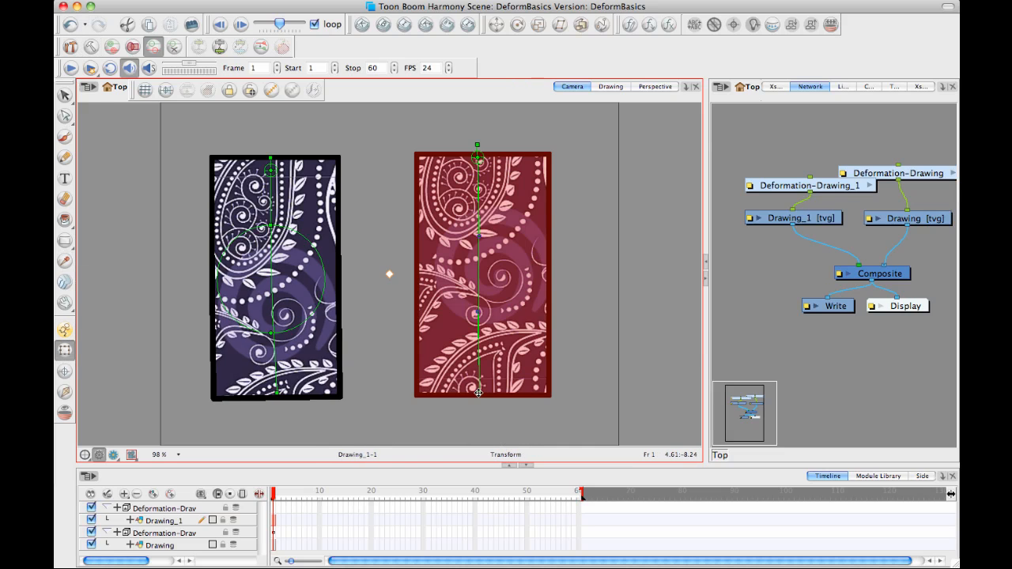
mouse_move(478, 393)
mouse_down()
mouse_move(553, 395)
mouse_move(403, 377)
mouse_move(490, 413)
mouse_move(582, 371)
mouse_up()
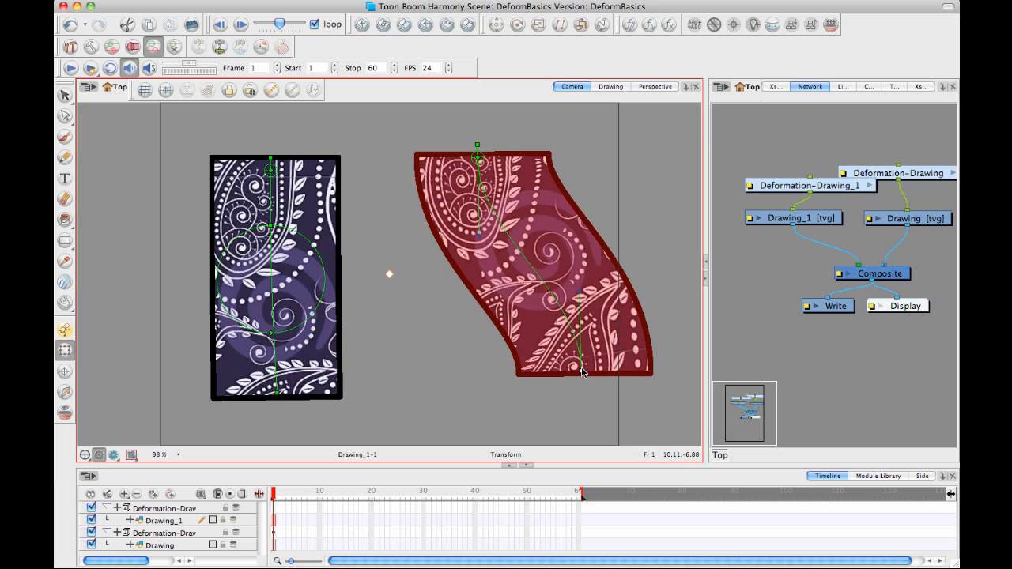
mouse_move(580, 294)
mouse_down()
mouse_move(524, 304)
mouse_move(447, 367)
mouse_move(619, 262)
mouse_move(653, 362)
mouse_move(588, 251)
mouse_up()
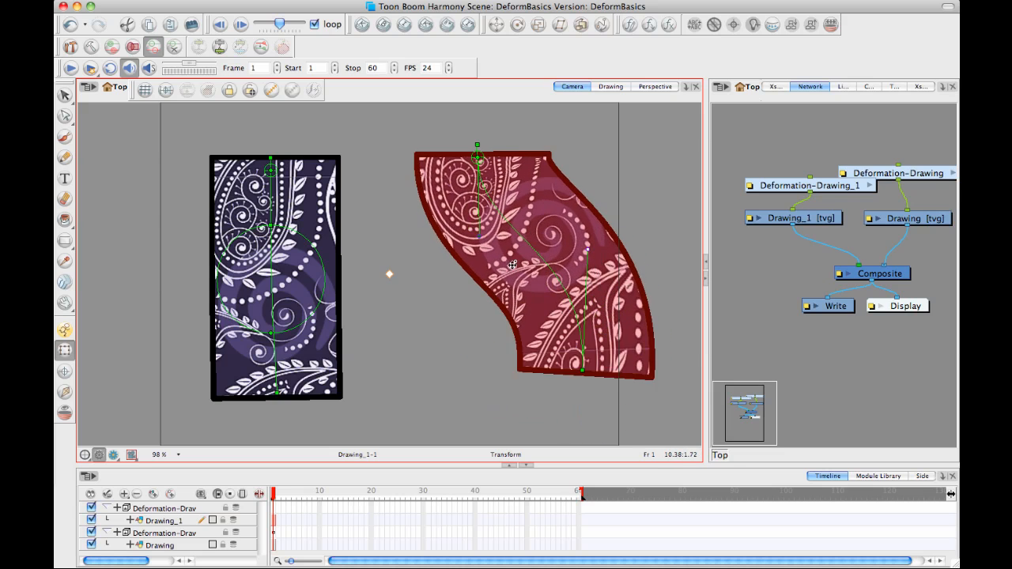
mouse_move(512, 264)
mouse_down()
mouse_move(470, 371)
mouse_move(447, 316)
mouse_move(474, 320)
mouse_move(486, 340)
mouse_move(475, 330)
mouse_up()
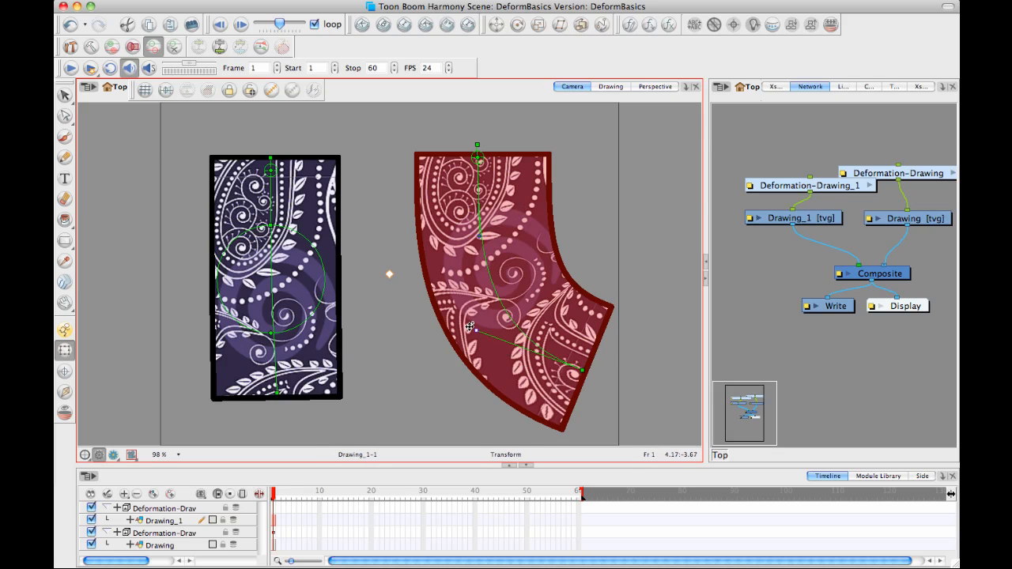
mouse_move(474, 327)
mouse_down()
mouse_move(511, 232)
mouse_move(488, 261)
mouse_move(545, 245)
mouse_move(607, 268)
mouse_move(604, 245)
mouse_up()
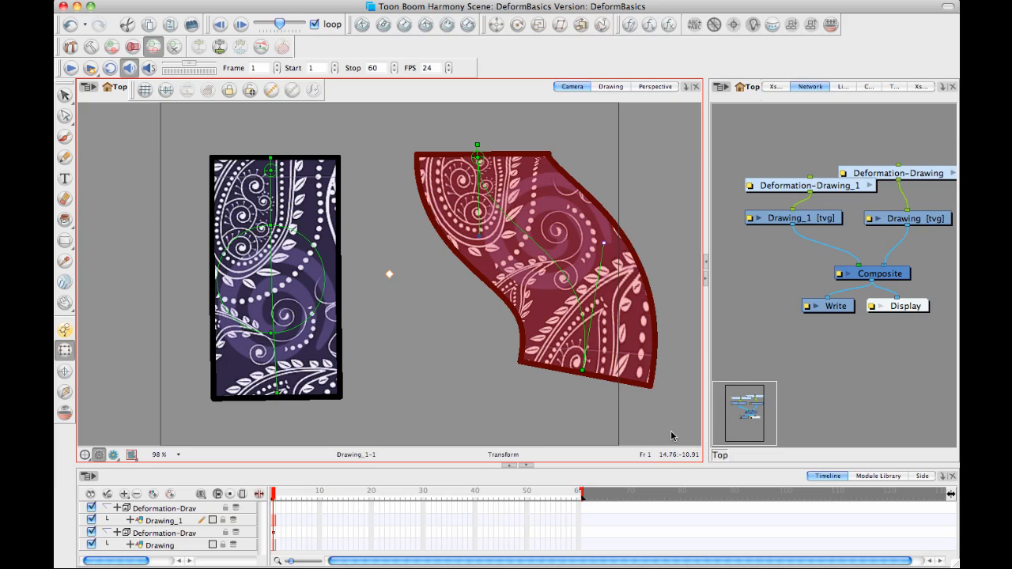
click(435, 388)
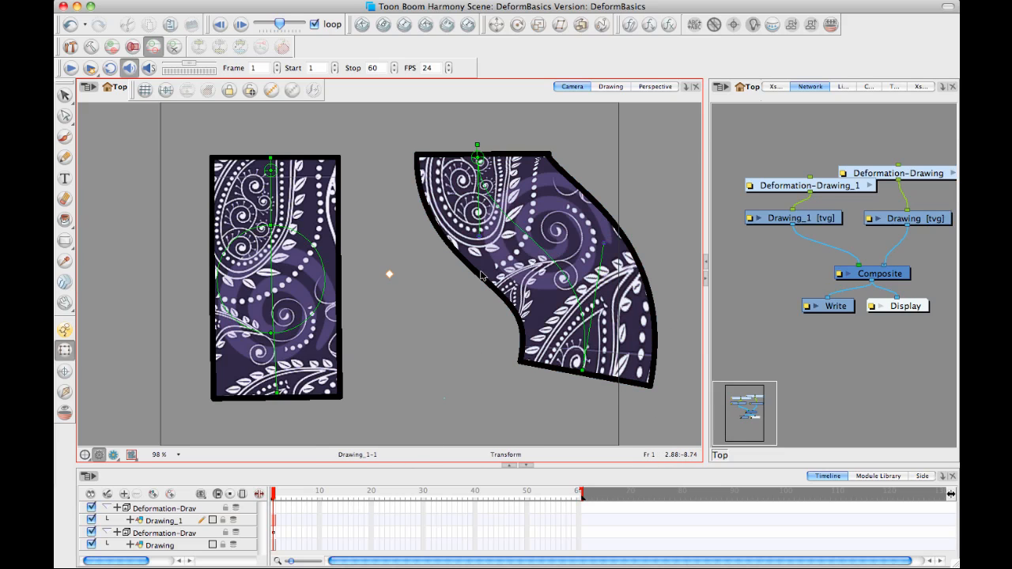